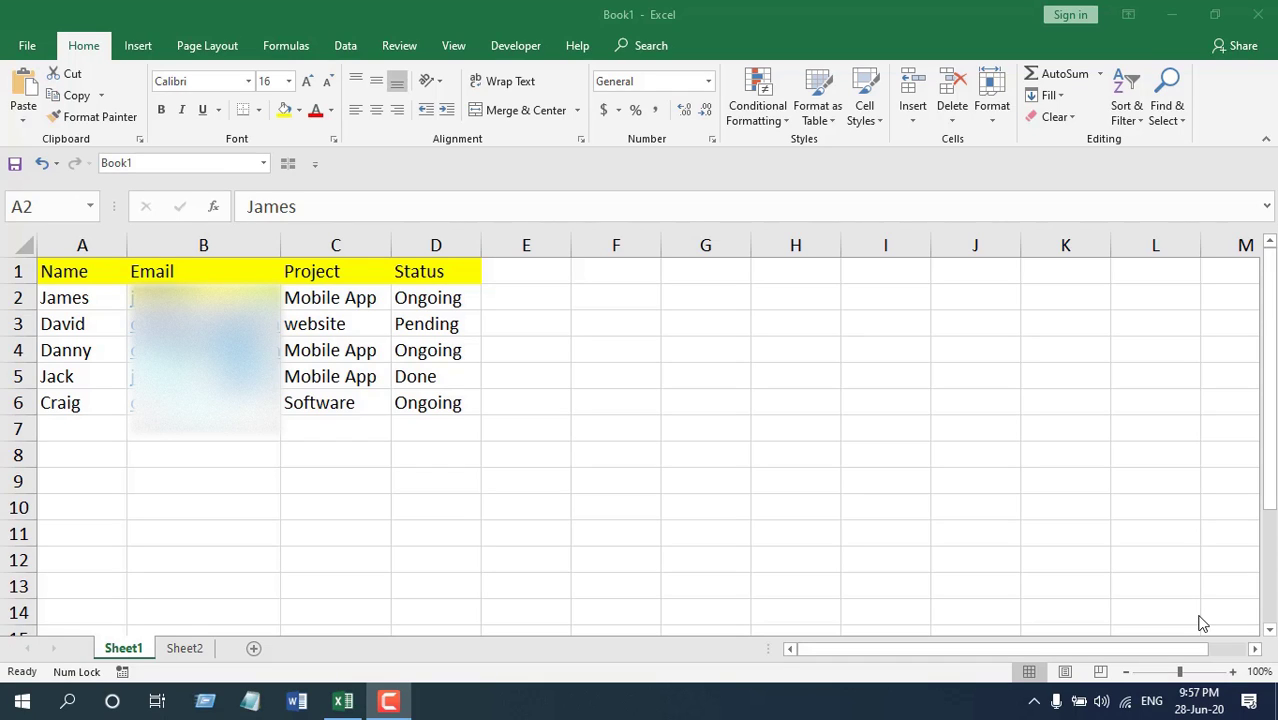
Step: Confirm Sheet2 holds only headers, then select cells across row 5 of Sheet1
click(177, 661)
click(183, 650)
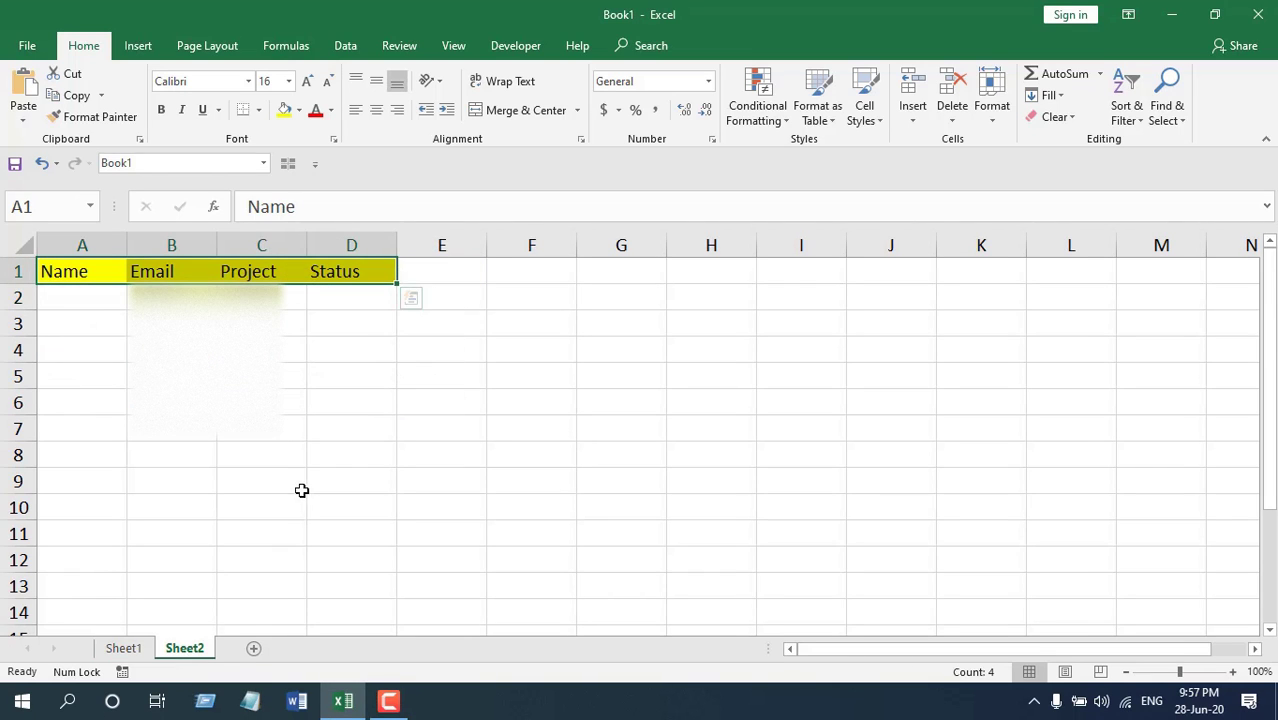
click(124, 648)
click(441, 374)
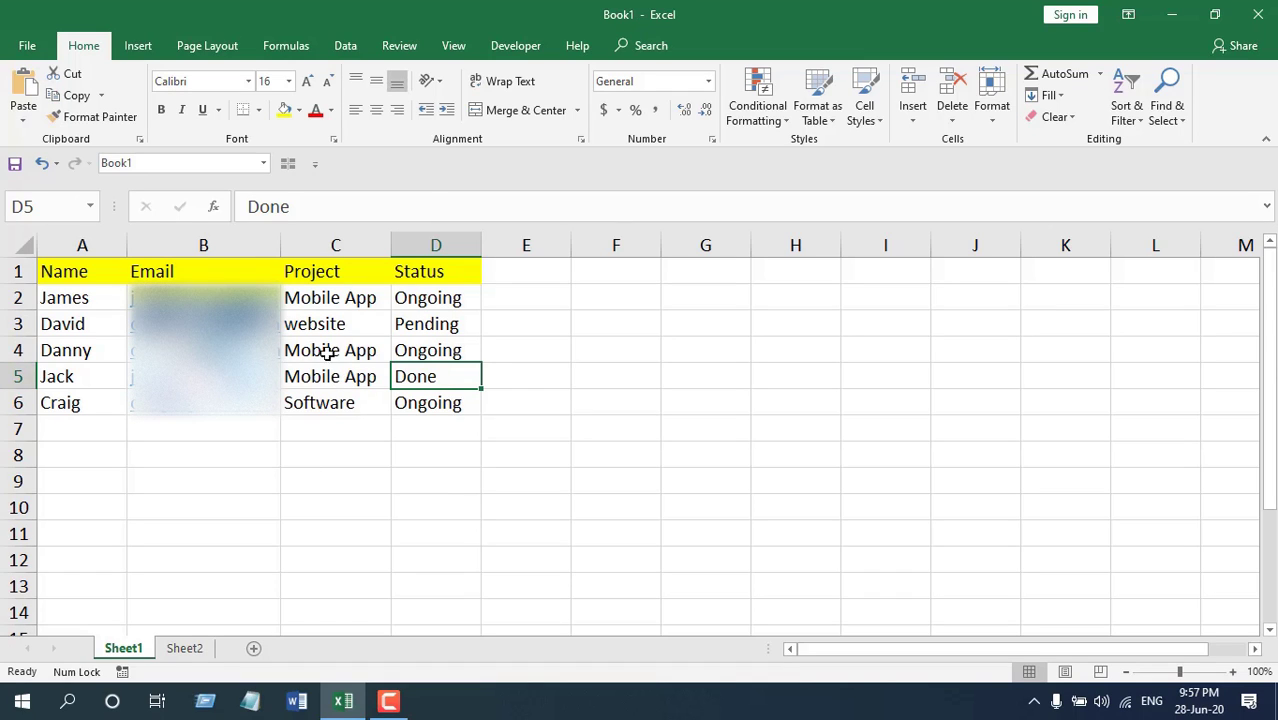
click(360, 378)
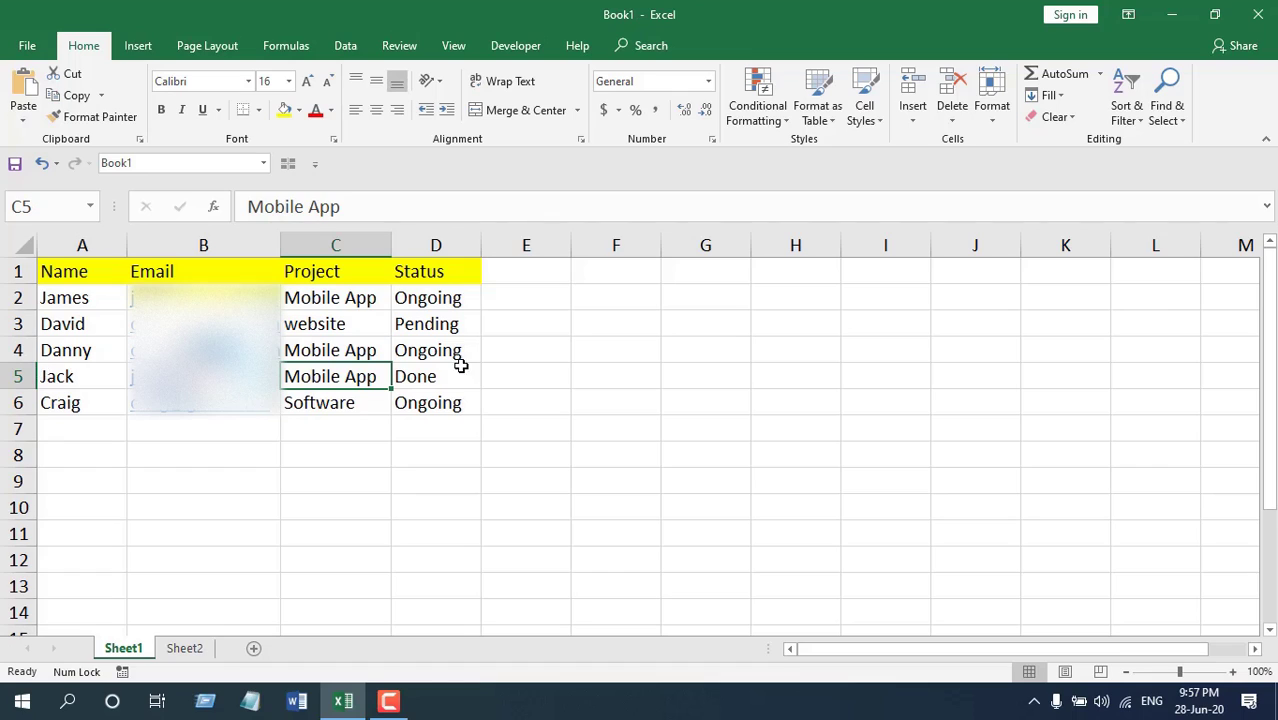
click(882, 380)
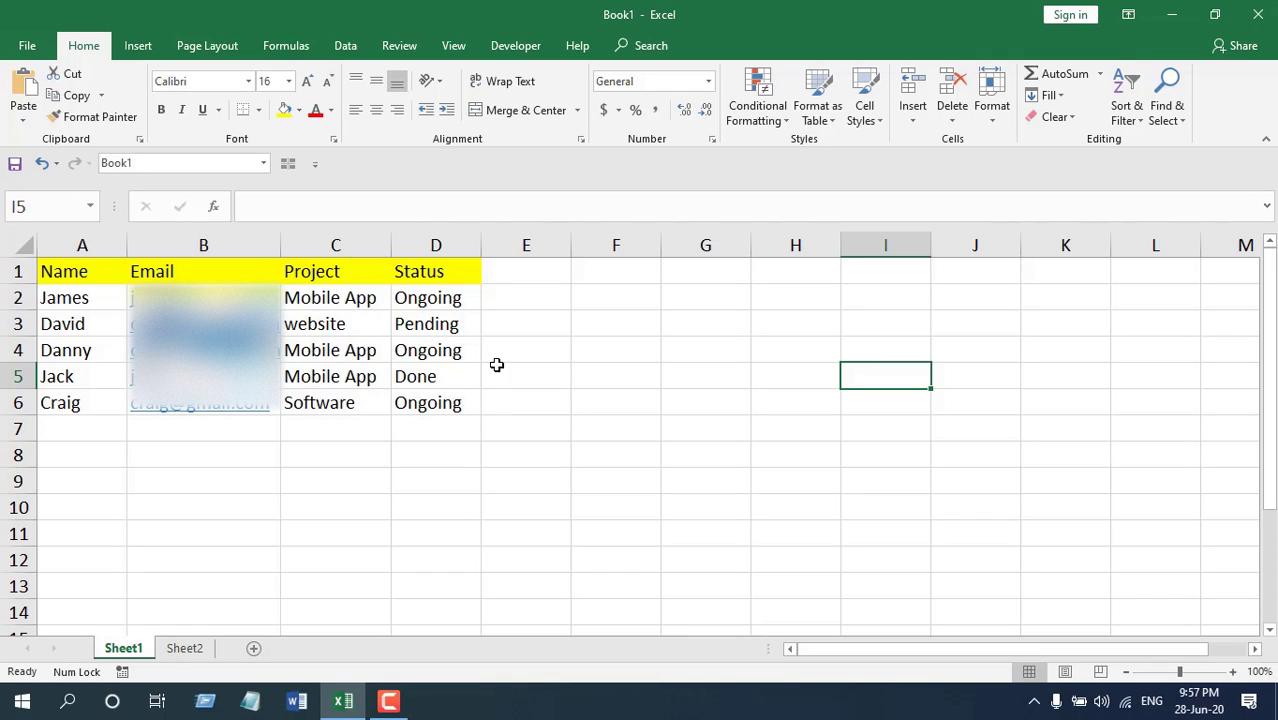
click(495, 374)
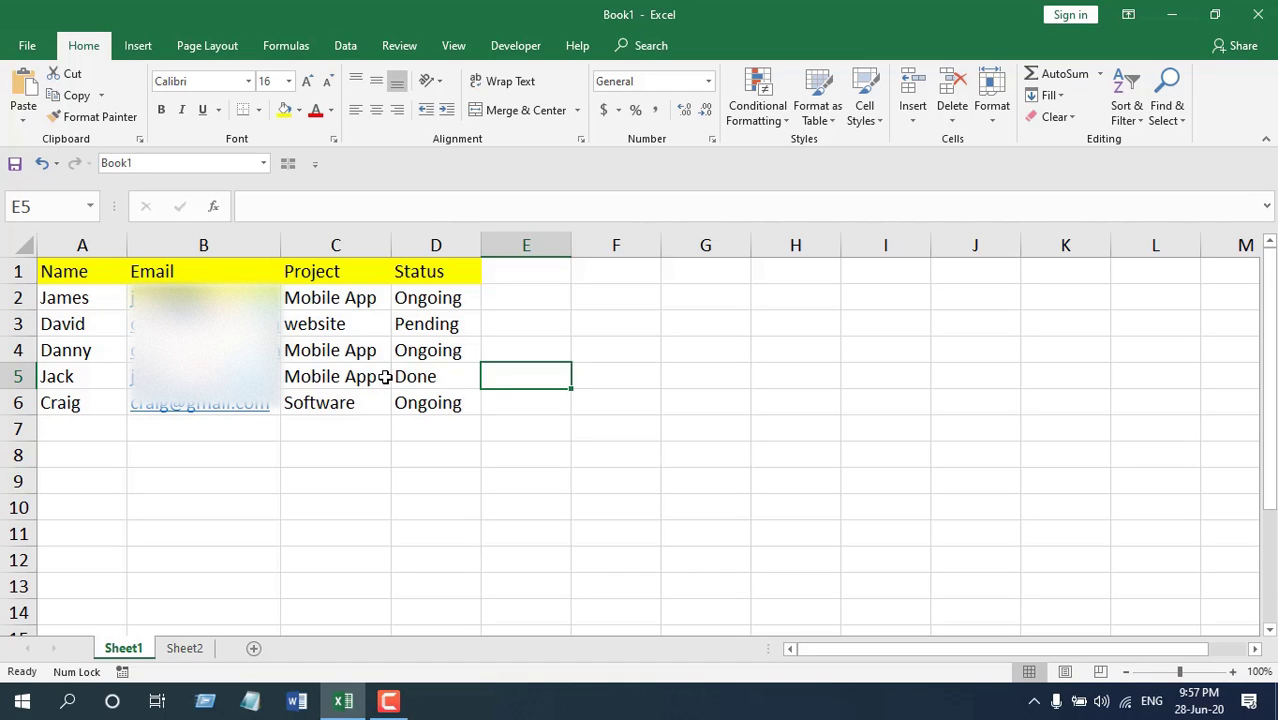
Step: Copy row 5 of Sheet1 and paste it at cell A2 on Sheet2
right_click(31, 376)
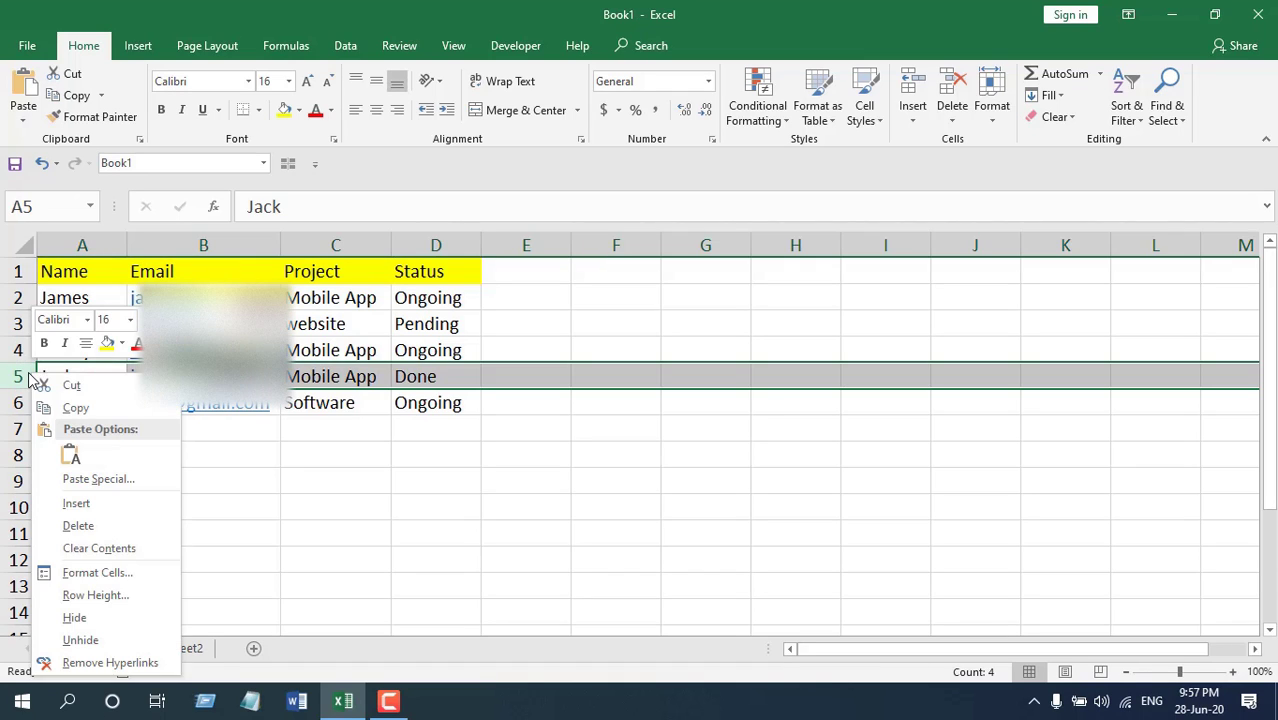
click(74, 386)
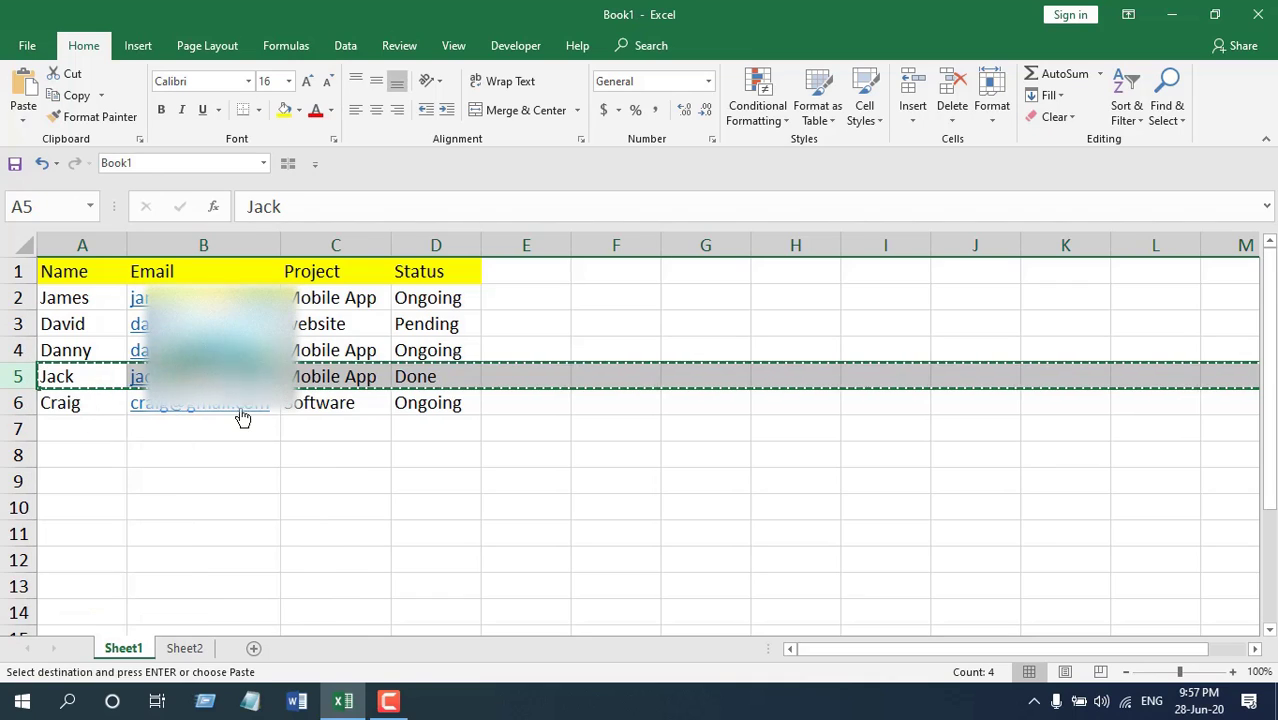
click(184, 649)
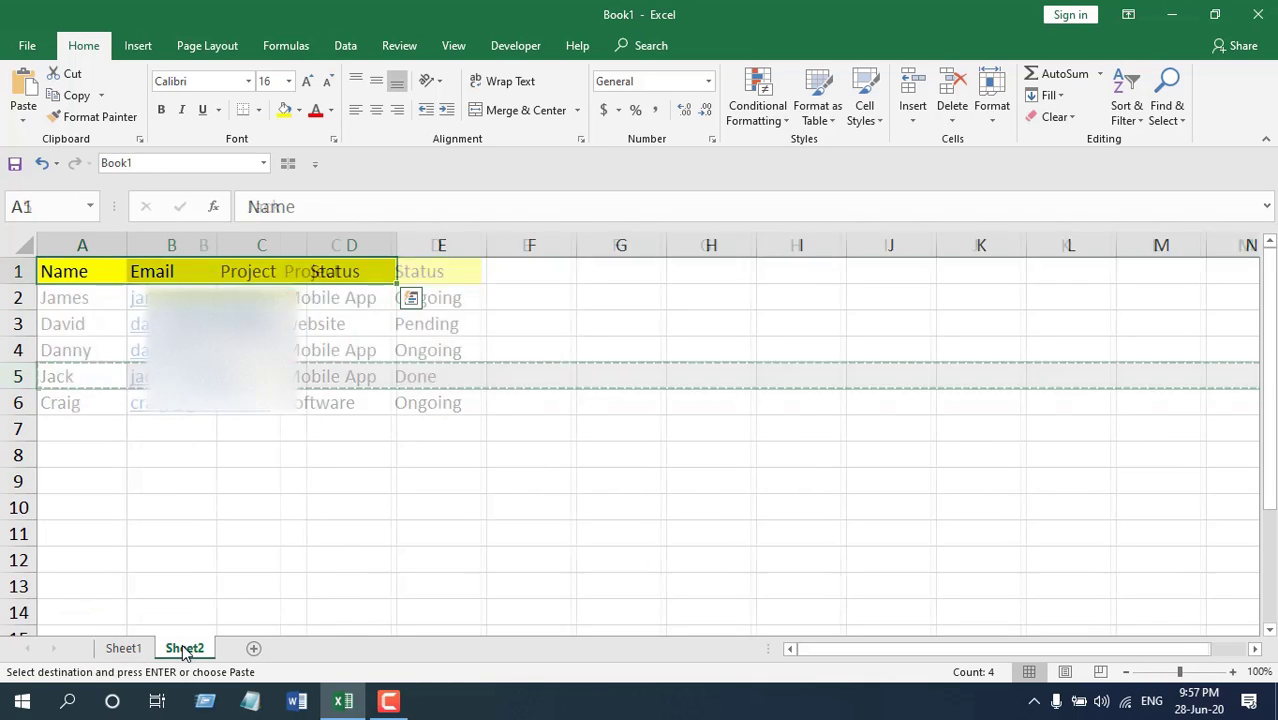
right_click(58, 297)
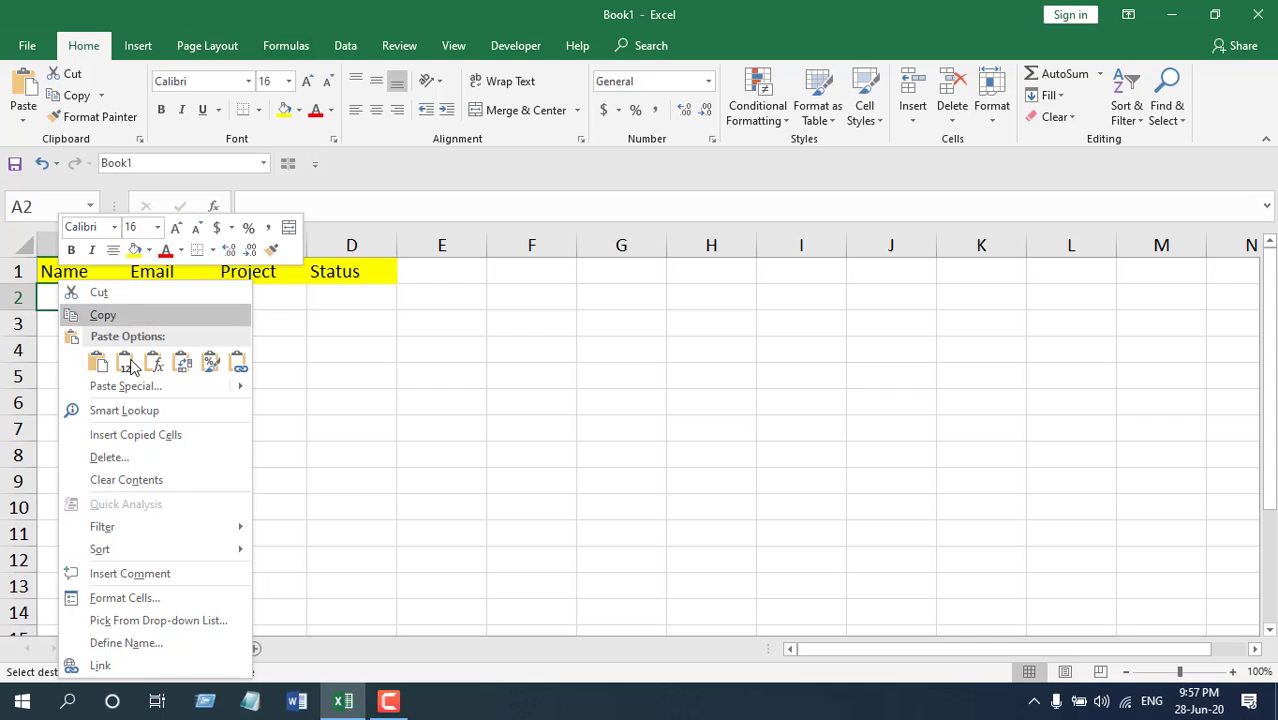
click(100, 368)
Step: Compare Sheet1's row 5 with the pasted row on Sheet2, ending on Sheet1
click(420, 528)
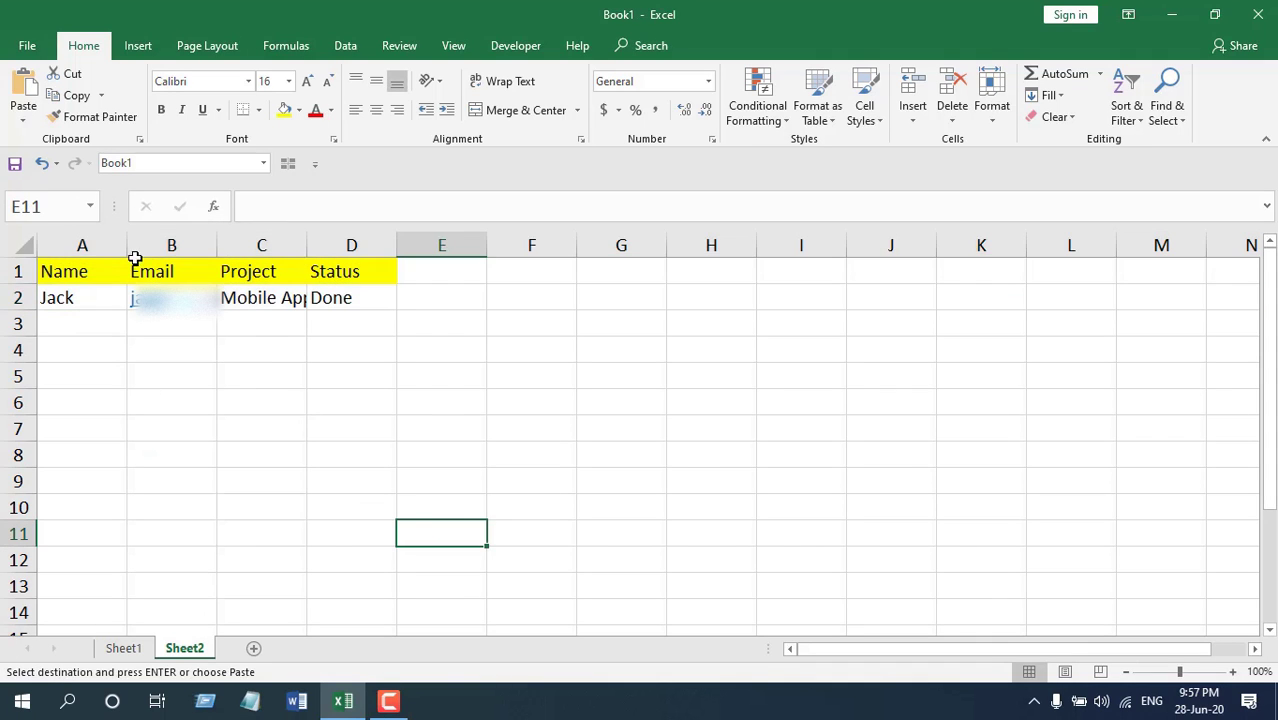
click(136, 649)
click(542, 374)
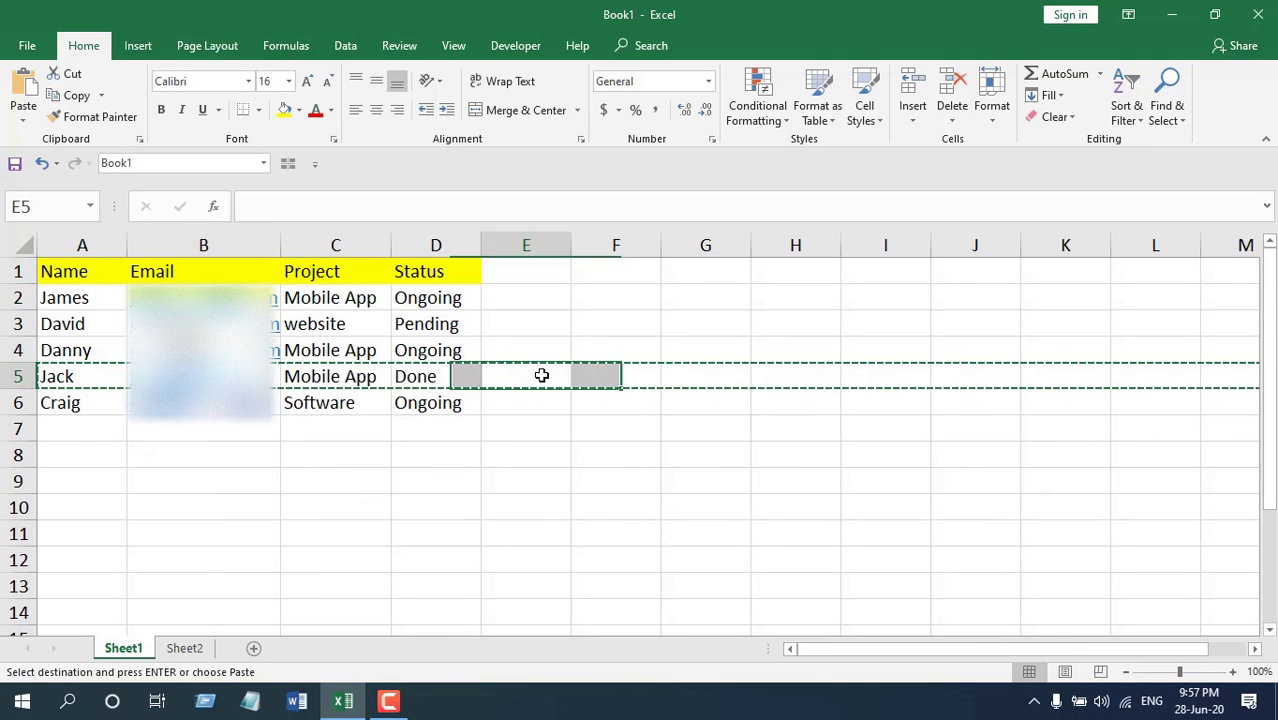
click(433, 377)
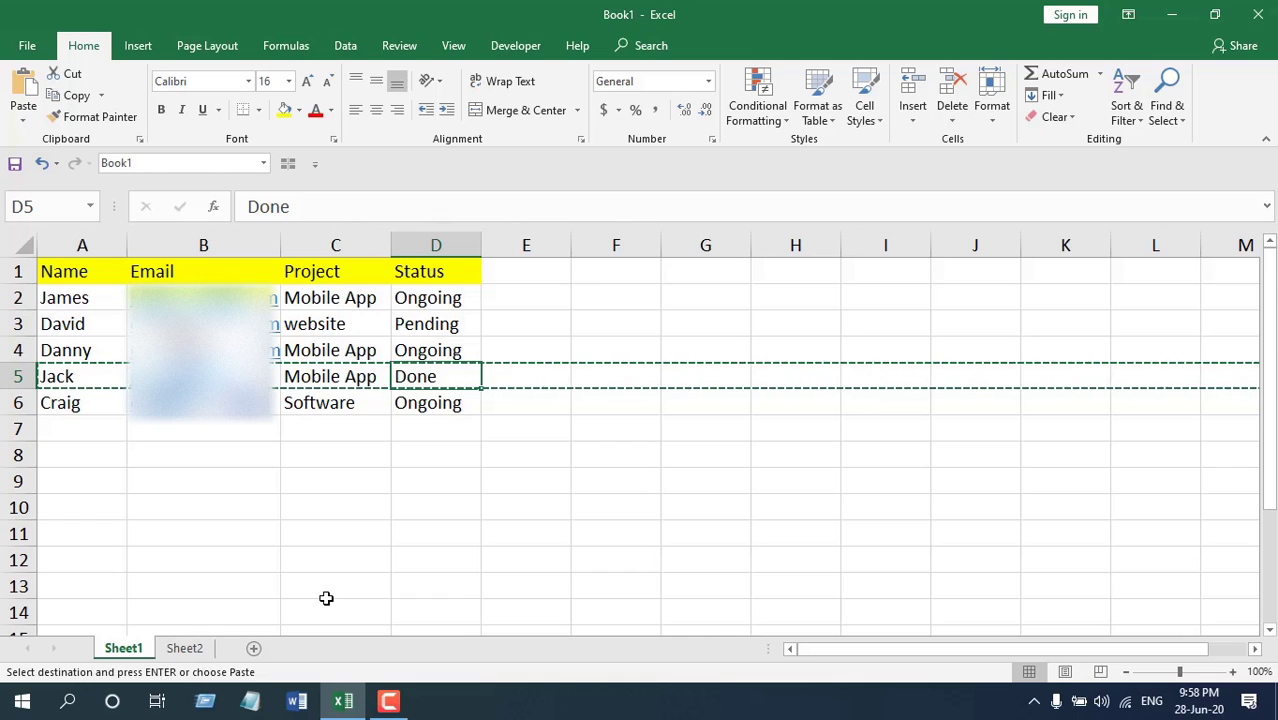
click(188, 650)
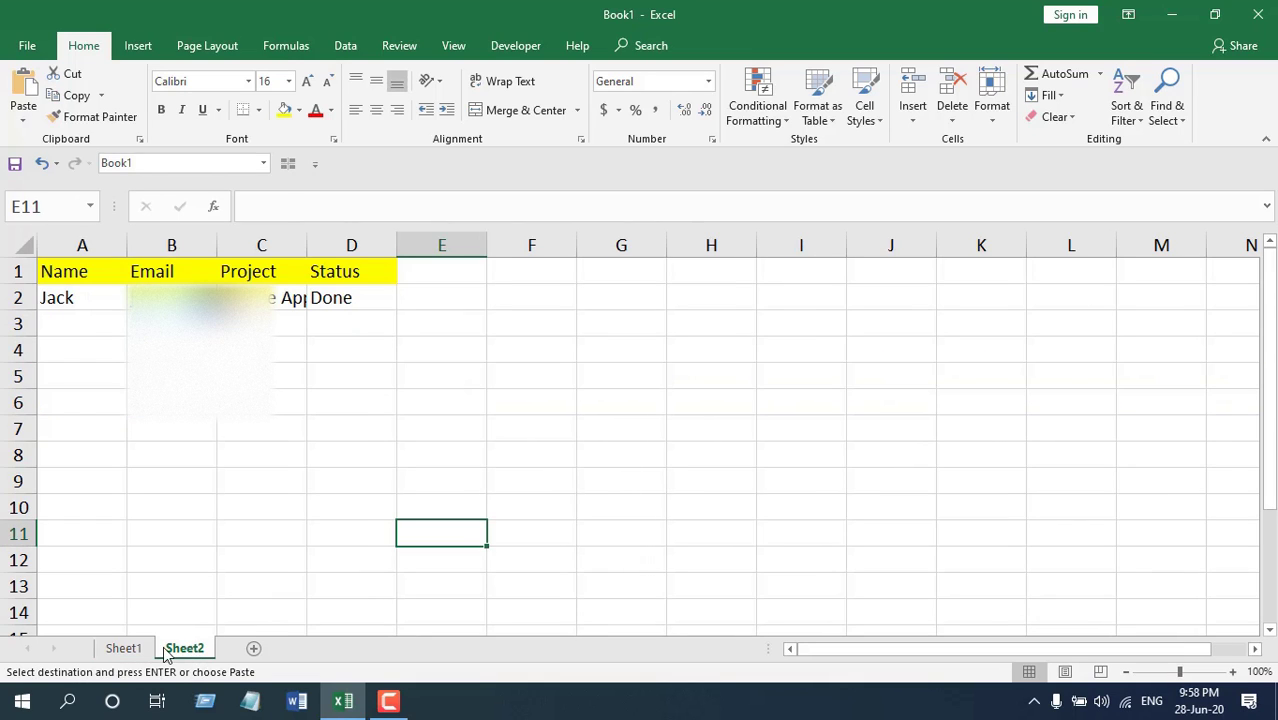
click(126, 652)
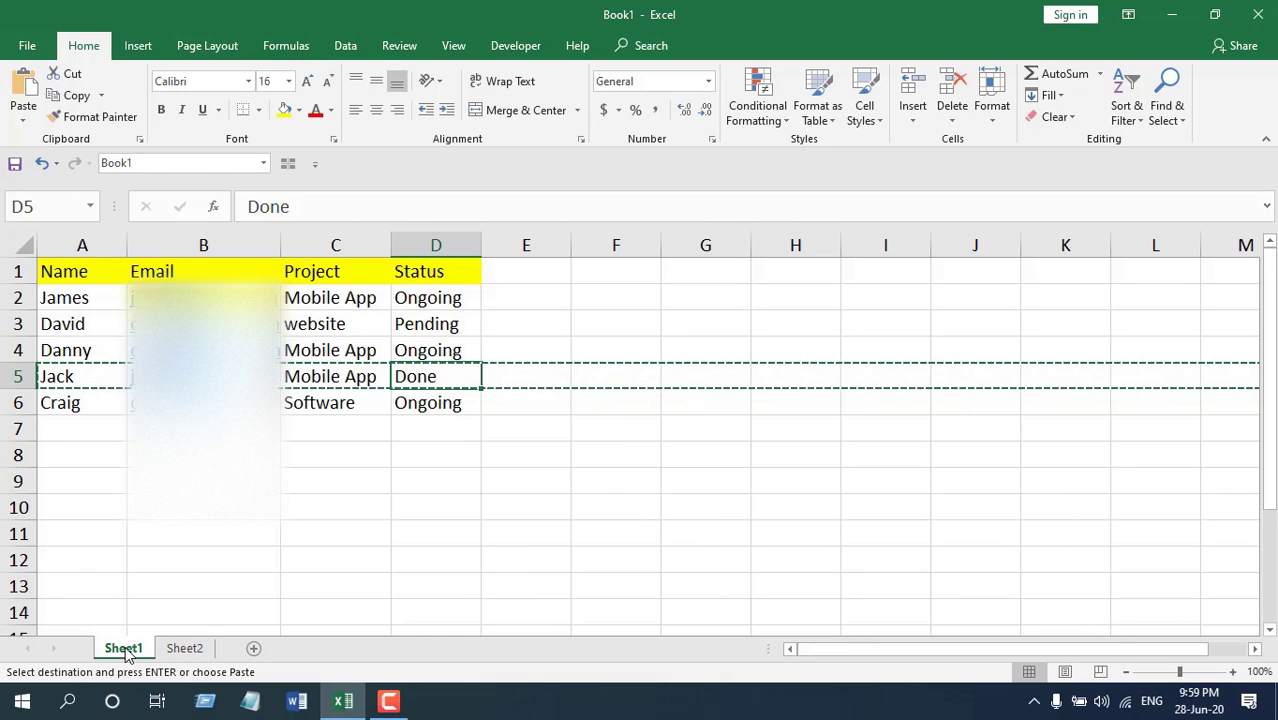
Step: Glance at Sheet2, return to Sheet1, and show the Developer ribbon tab
click(178, 650)
click(124, 650)
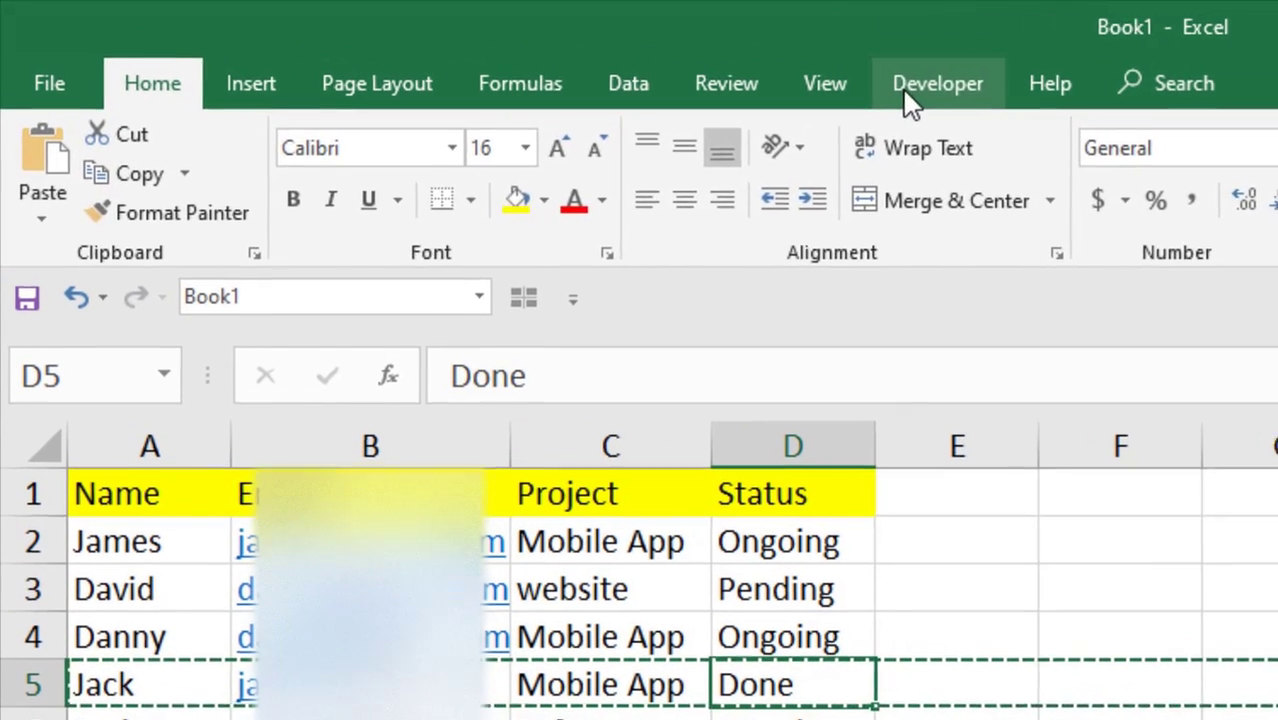
click(510, 47)
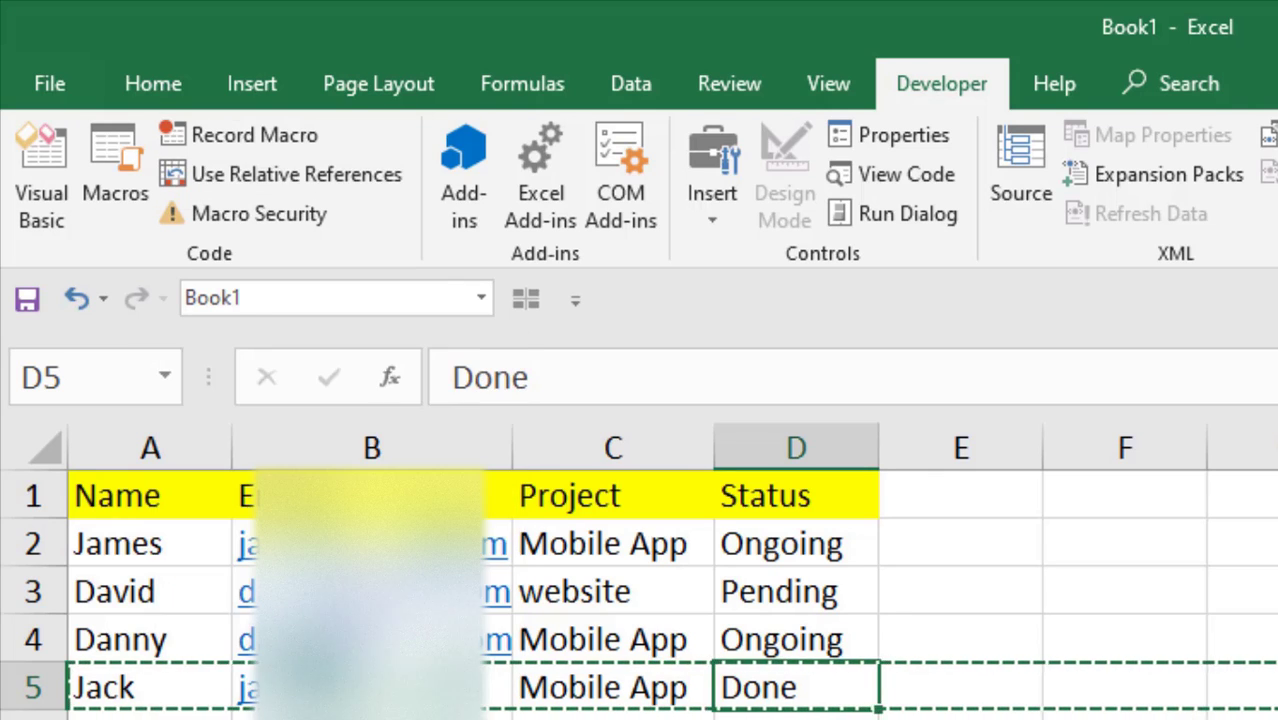
Step: From cell C2, start recording macro 'CopyToSheet' in this workbook with shortcut Ctrl+Shift+C
click(565, 546)
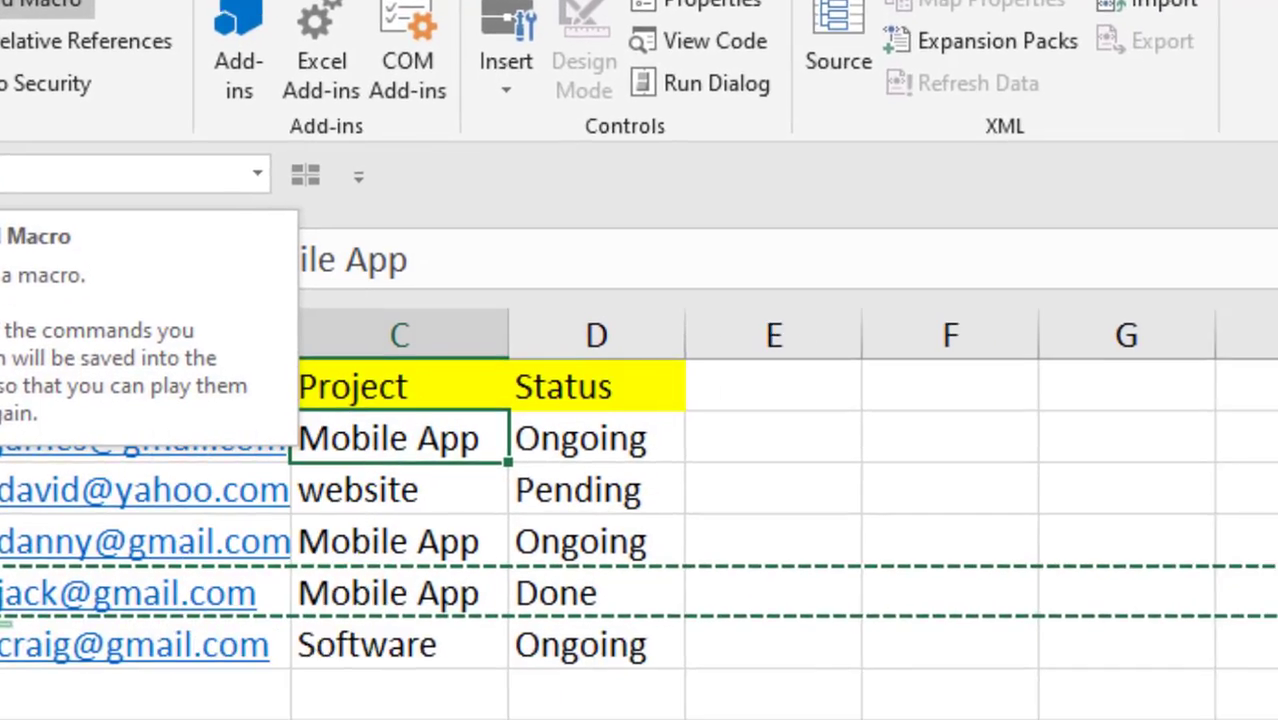
click(45, 5)
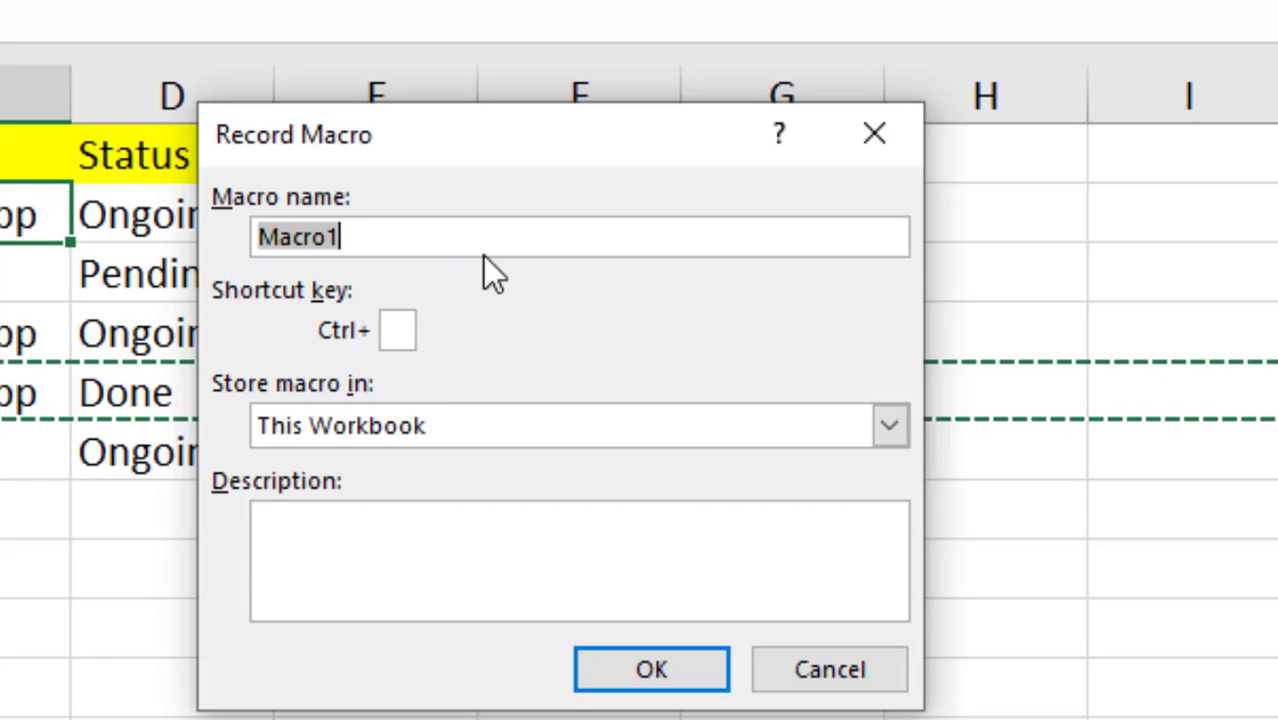
text(CopyToSheet)
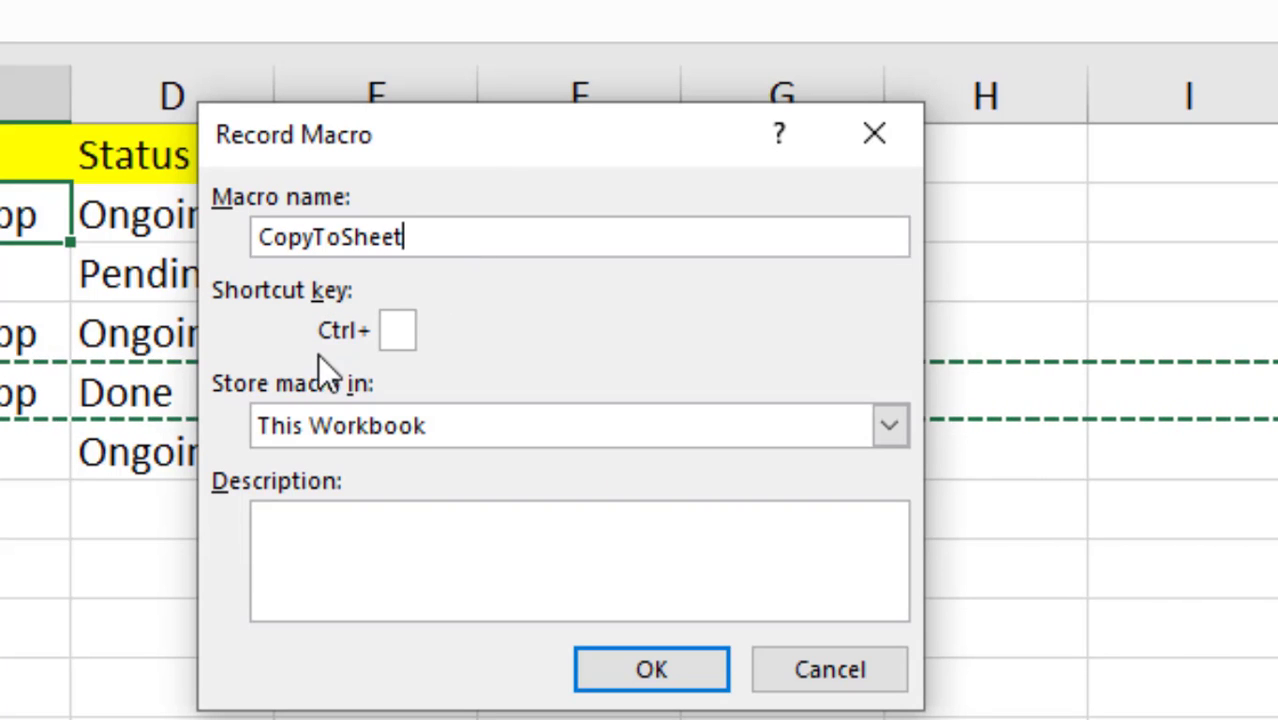
click(405, 333)
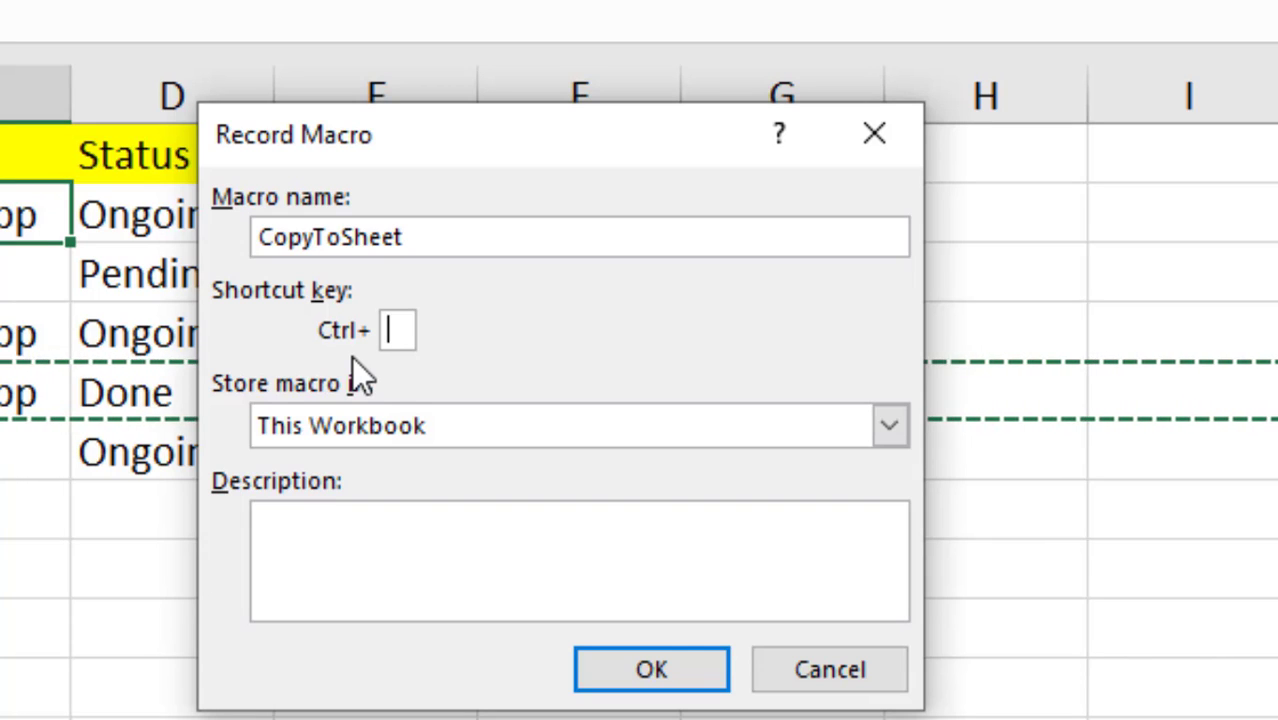
text(C)
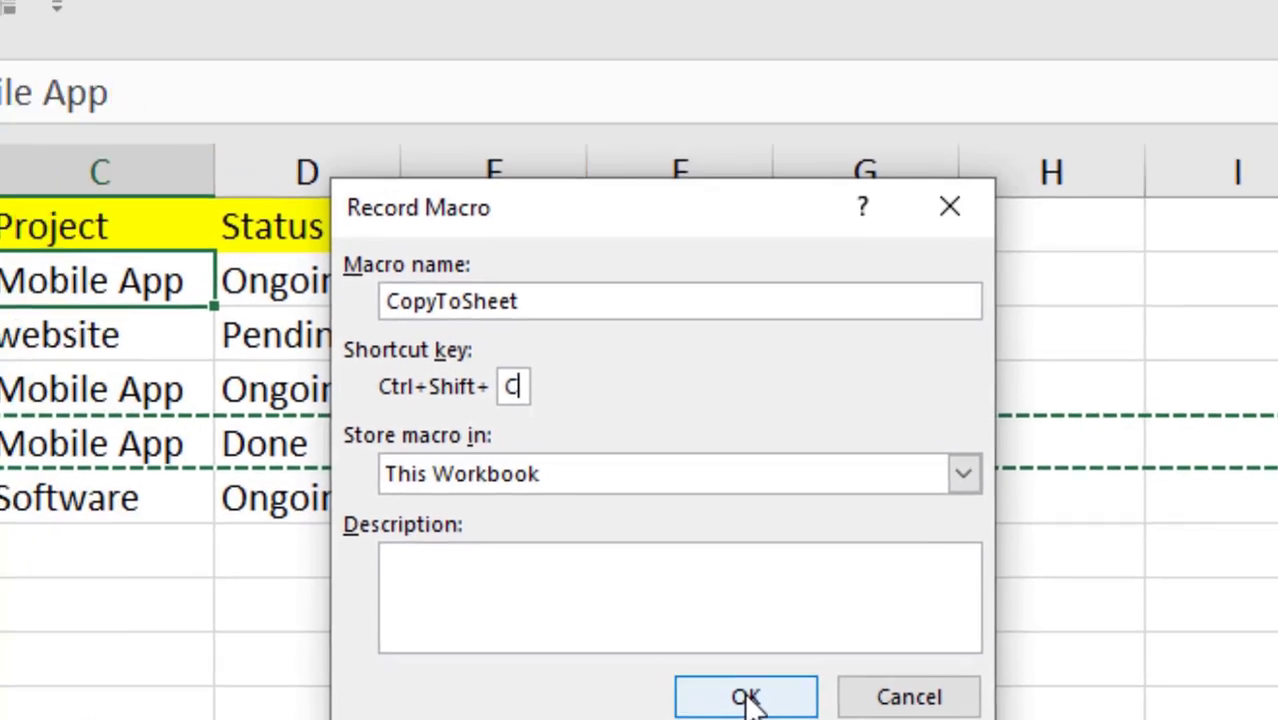
click(653, 670)
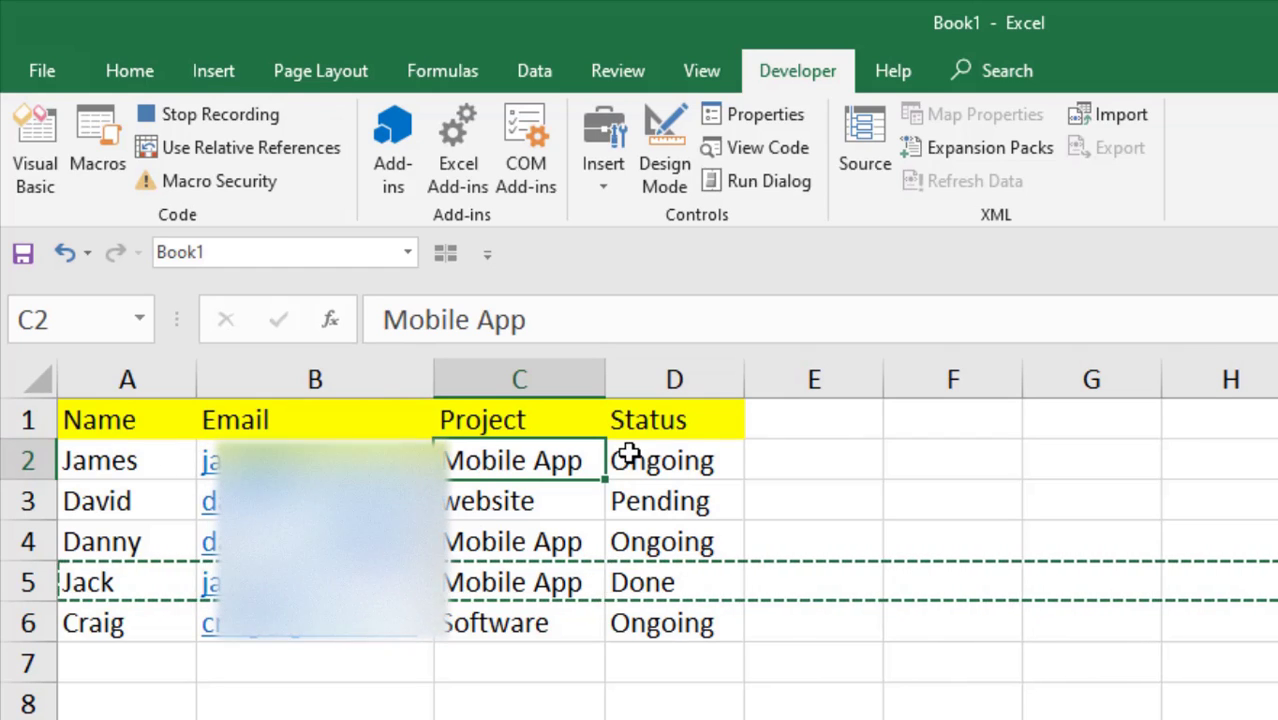
Step: Record copying row 2 to Sheet2's next empty row, A3, using relative references
right_click(22, 460)
click(90, 505)
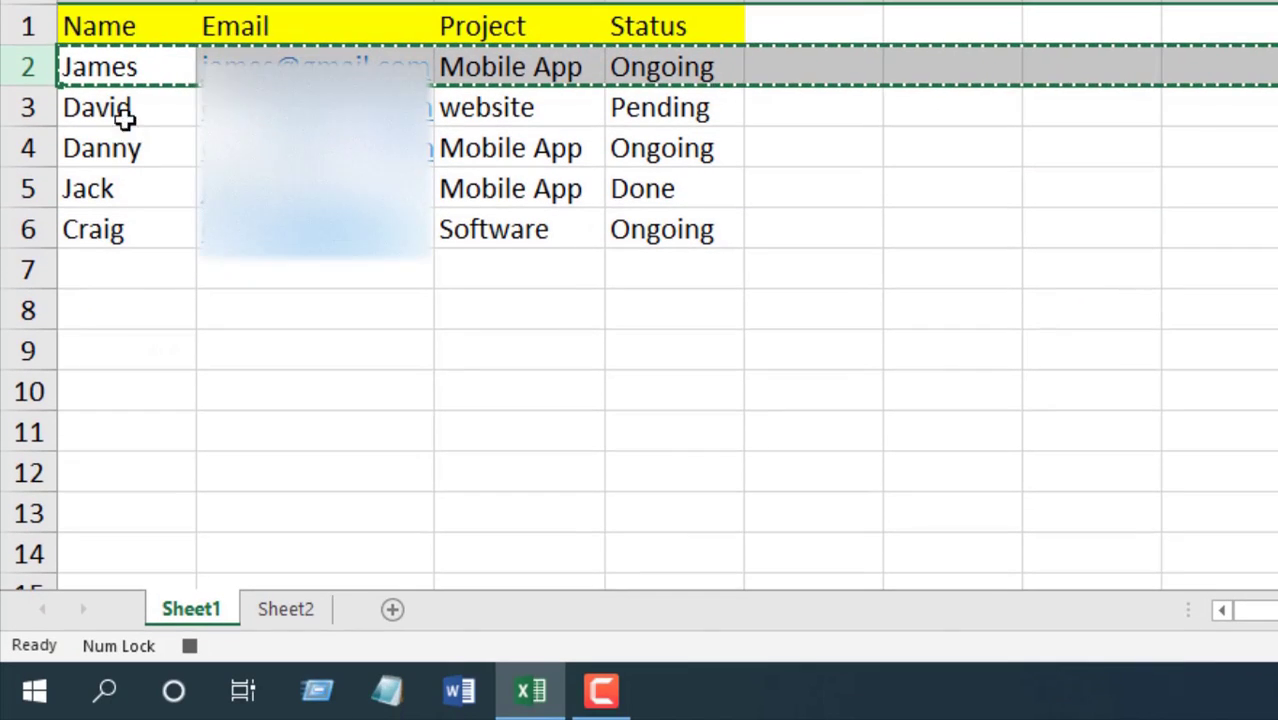
click(285, 612)
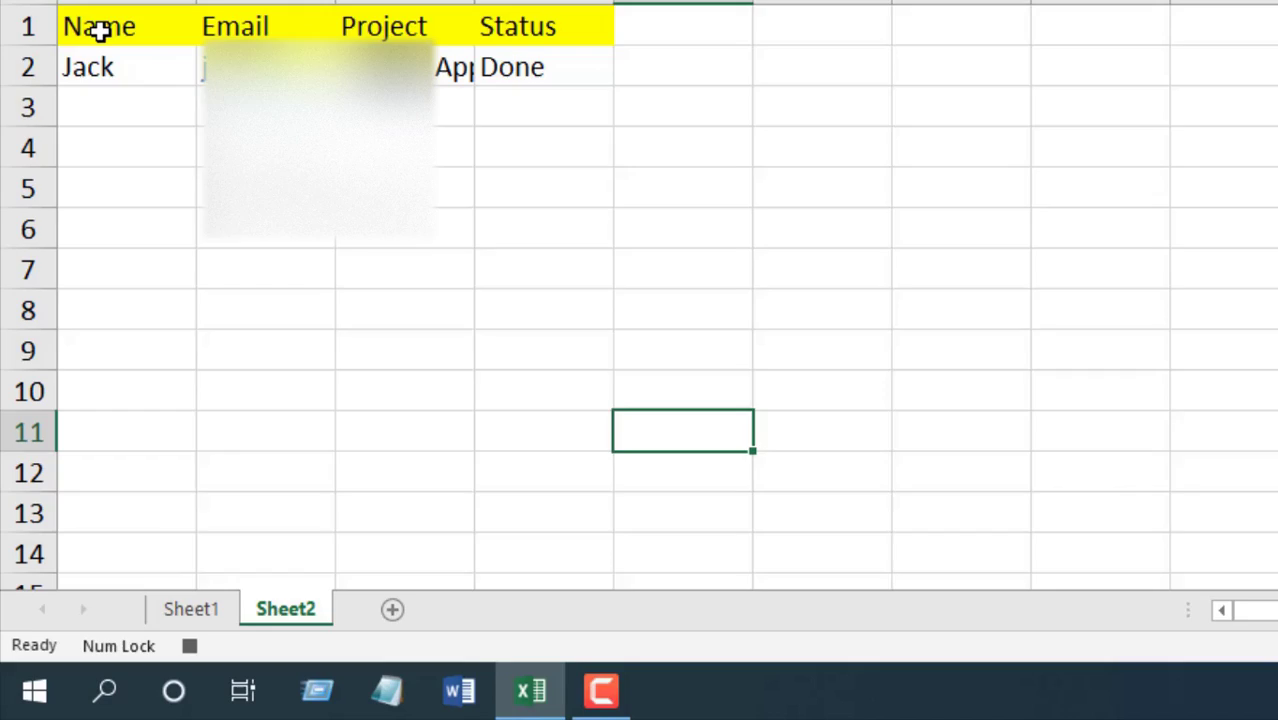
click(100, 31)
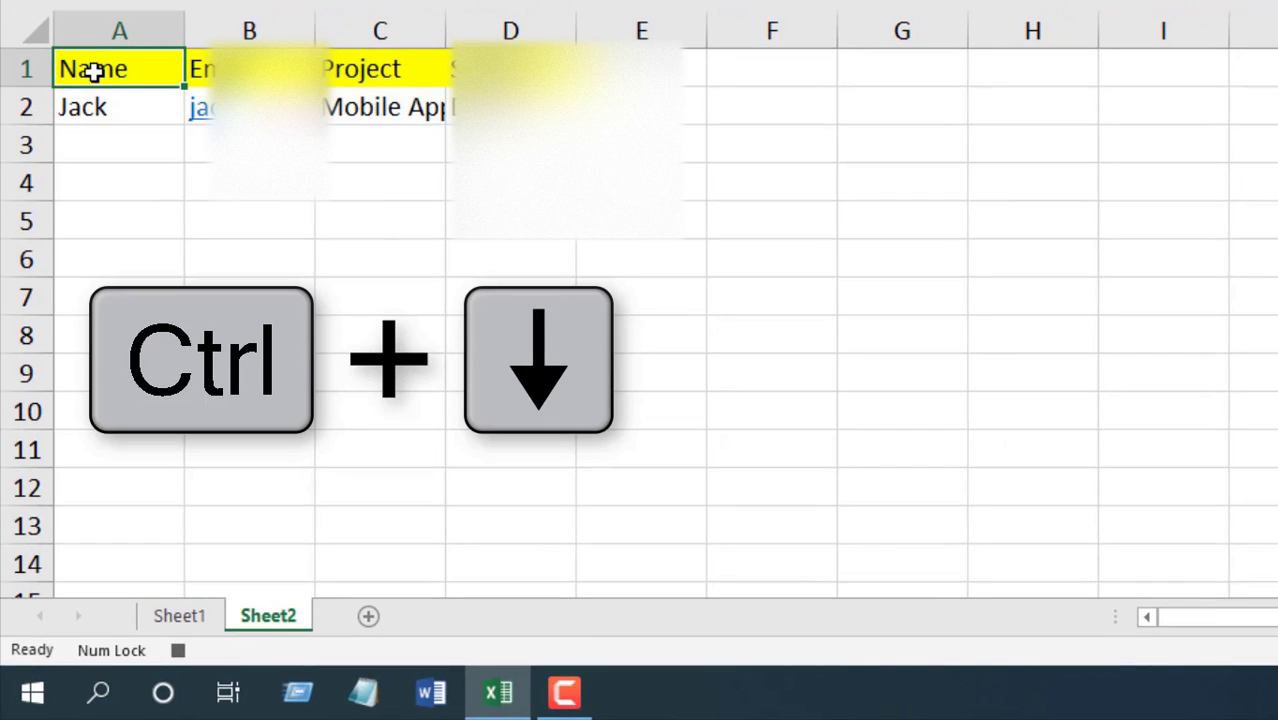
key(ctrl+Down)
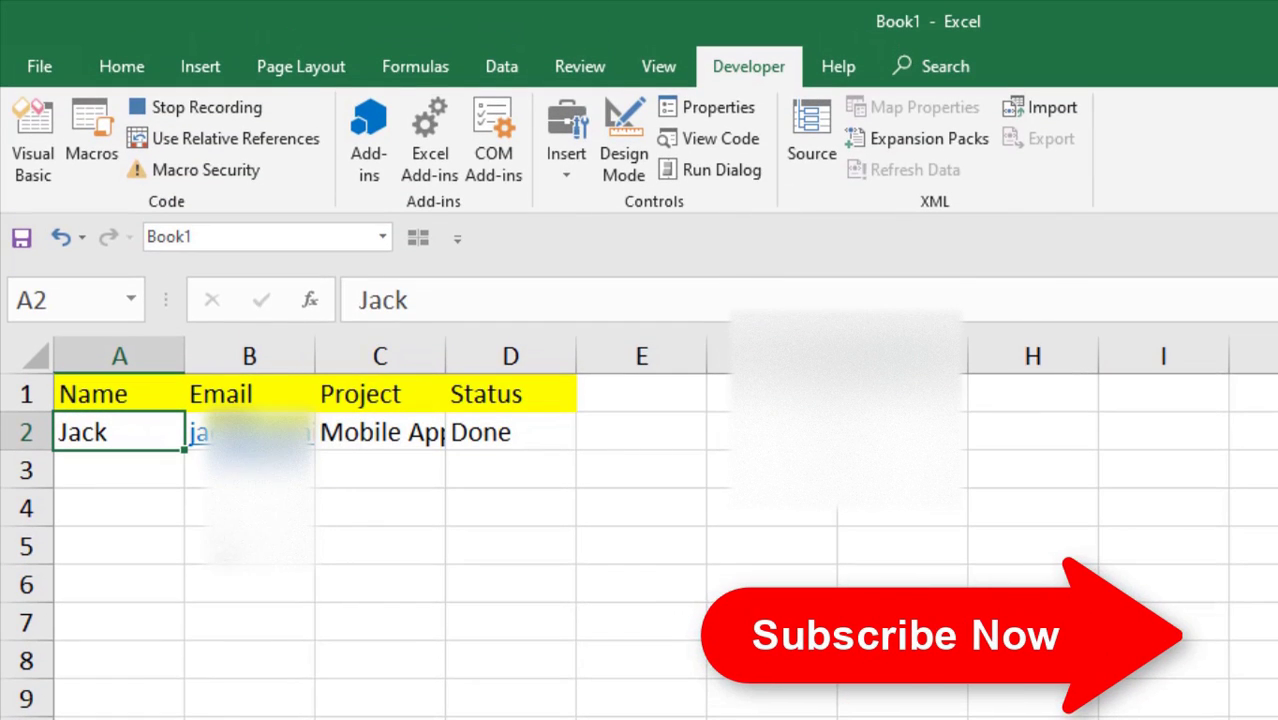
click(175, 141)
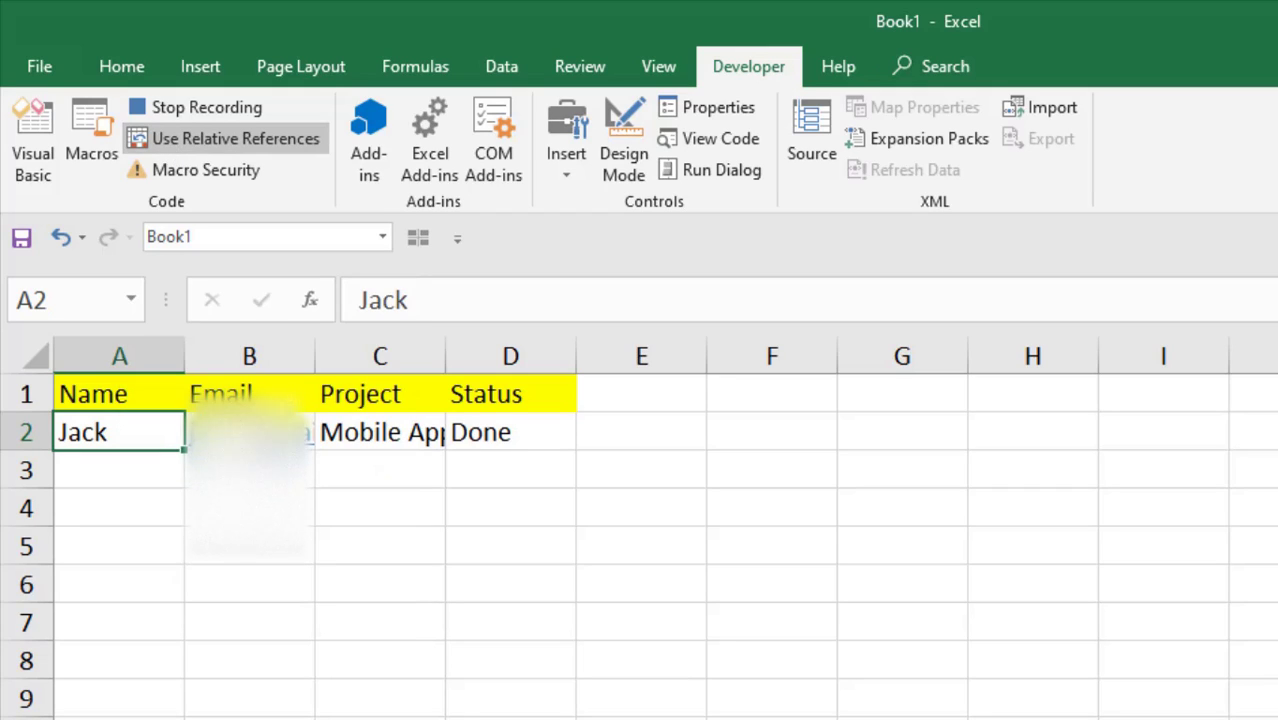
click(118, 470)
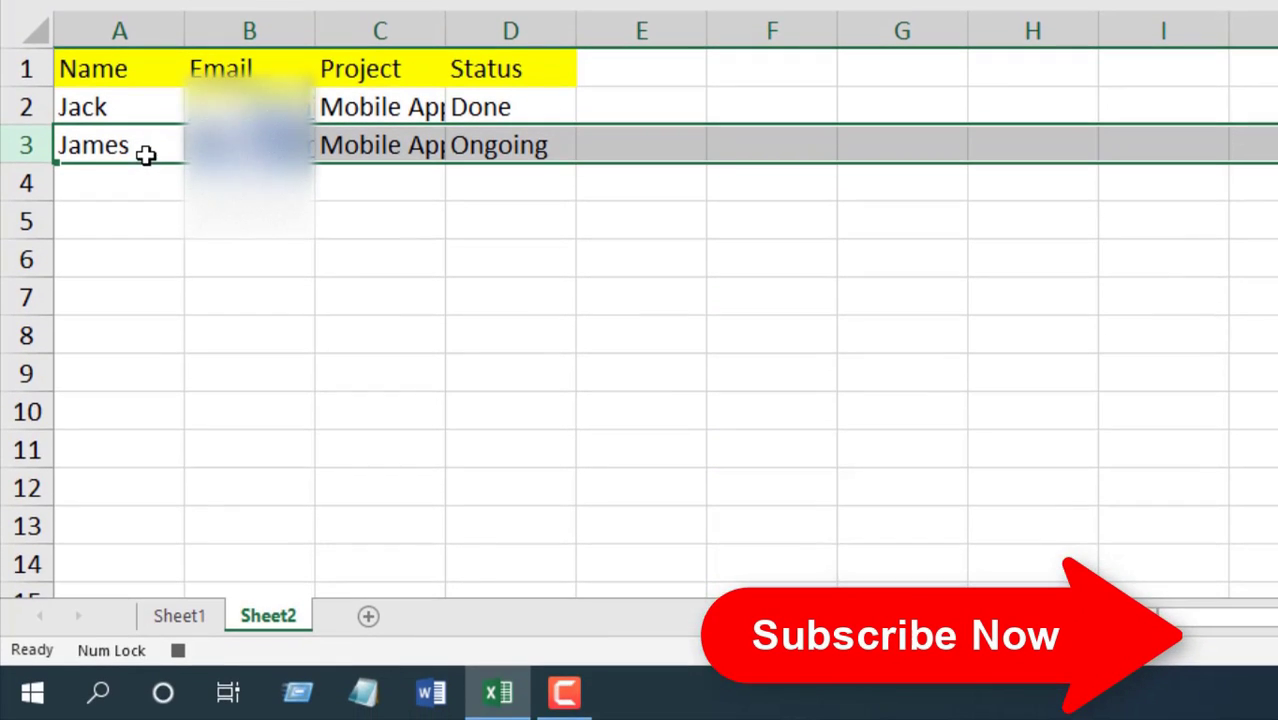
Step: Return to Sheet1, stop the recording, and open the Visual Basic editor
click(167, 621)
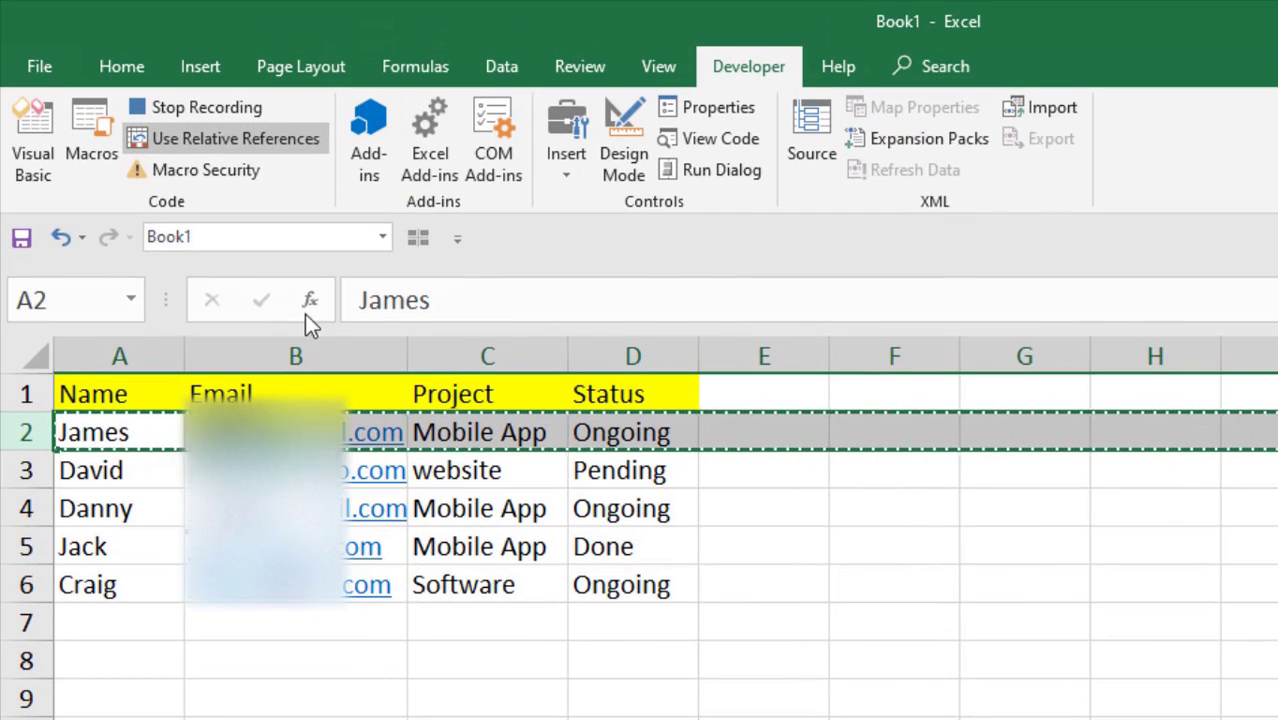
click(180, 104)
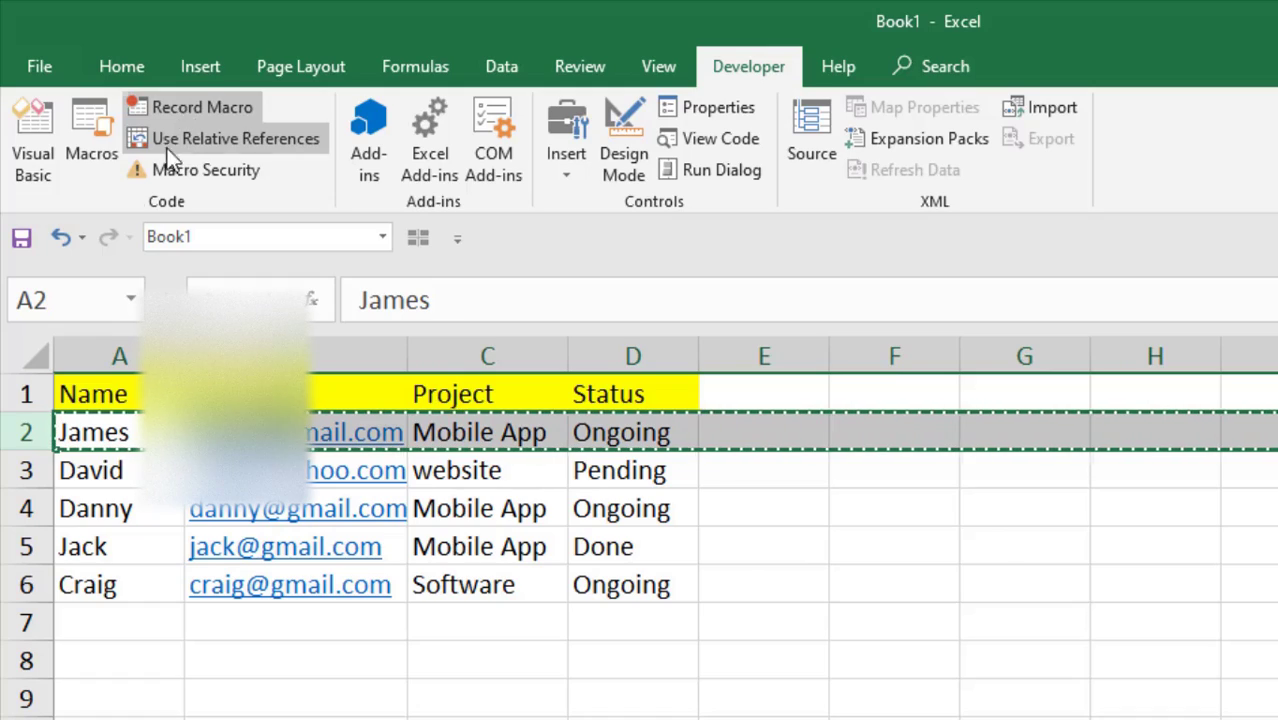
click(25, 130)
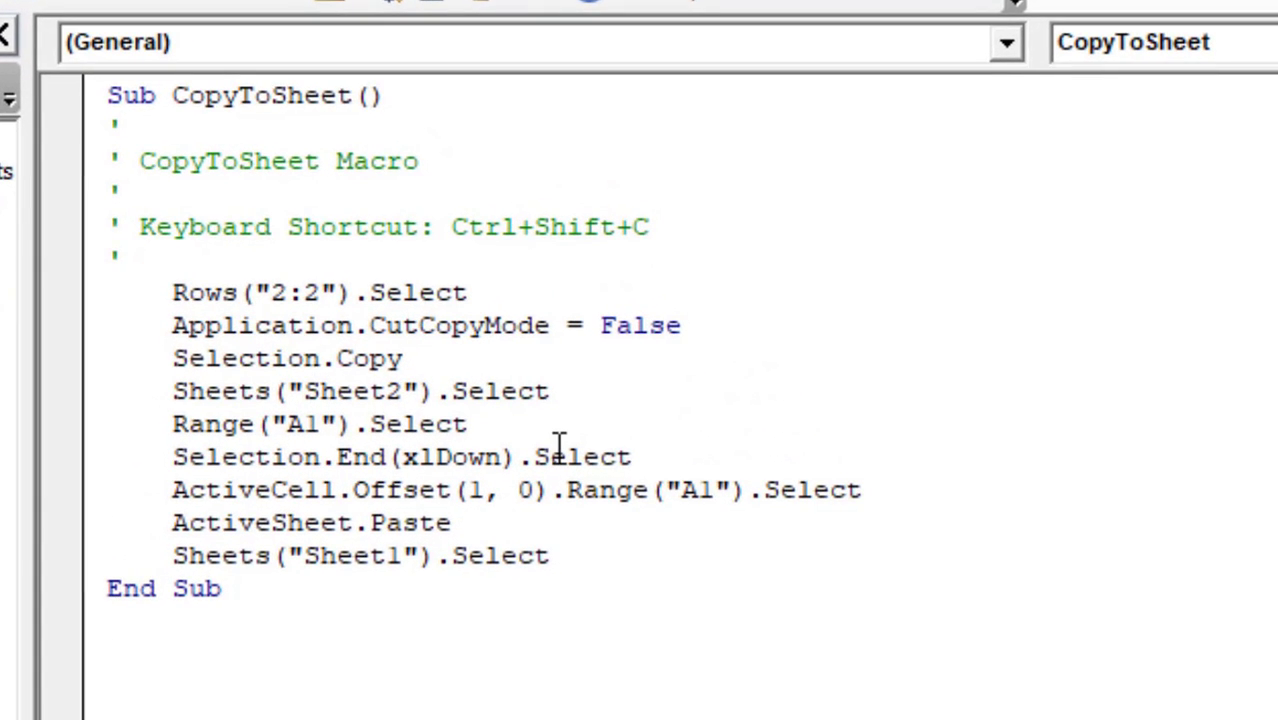
Step: Select the Rows("2:2").Select line in the Module1 code
drag(172, 292, 470, 292)
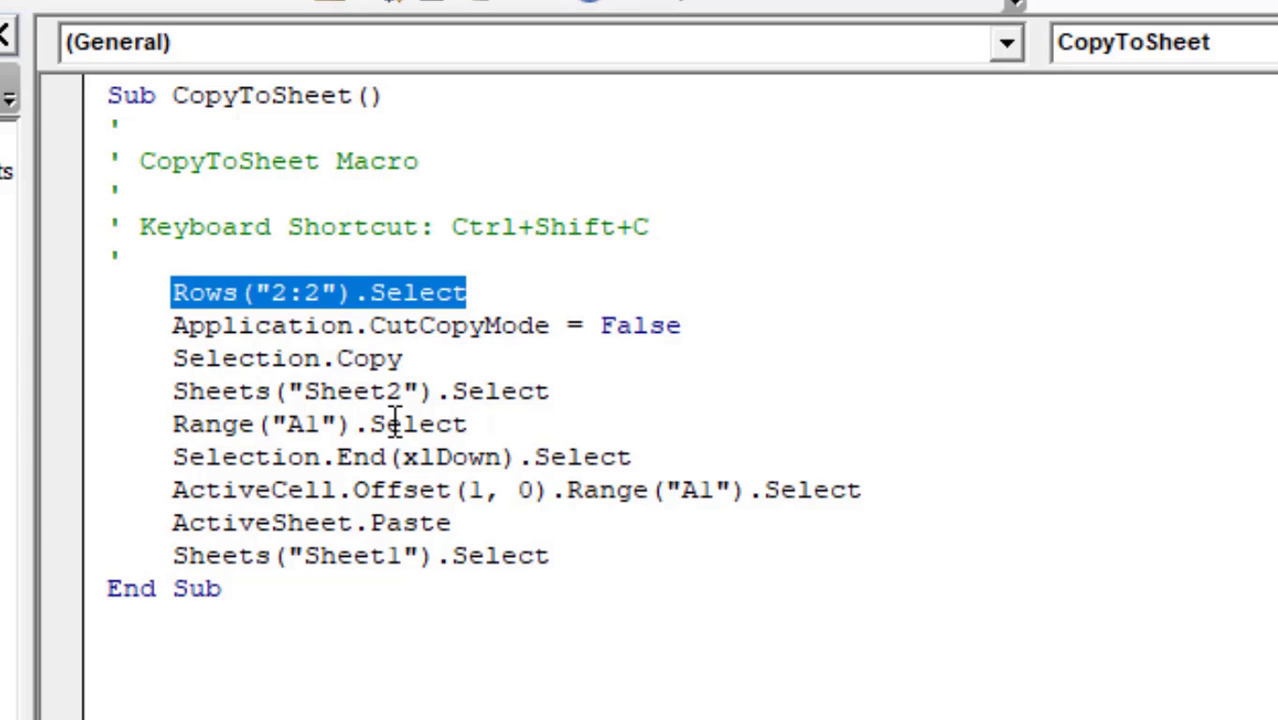
Step: Replace Rows("2:2").Select with ActiveCell.EntireRow.Select and remove the extra blank line
text(ActiveCell.)
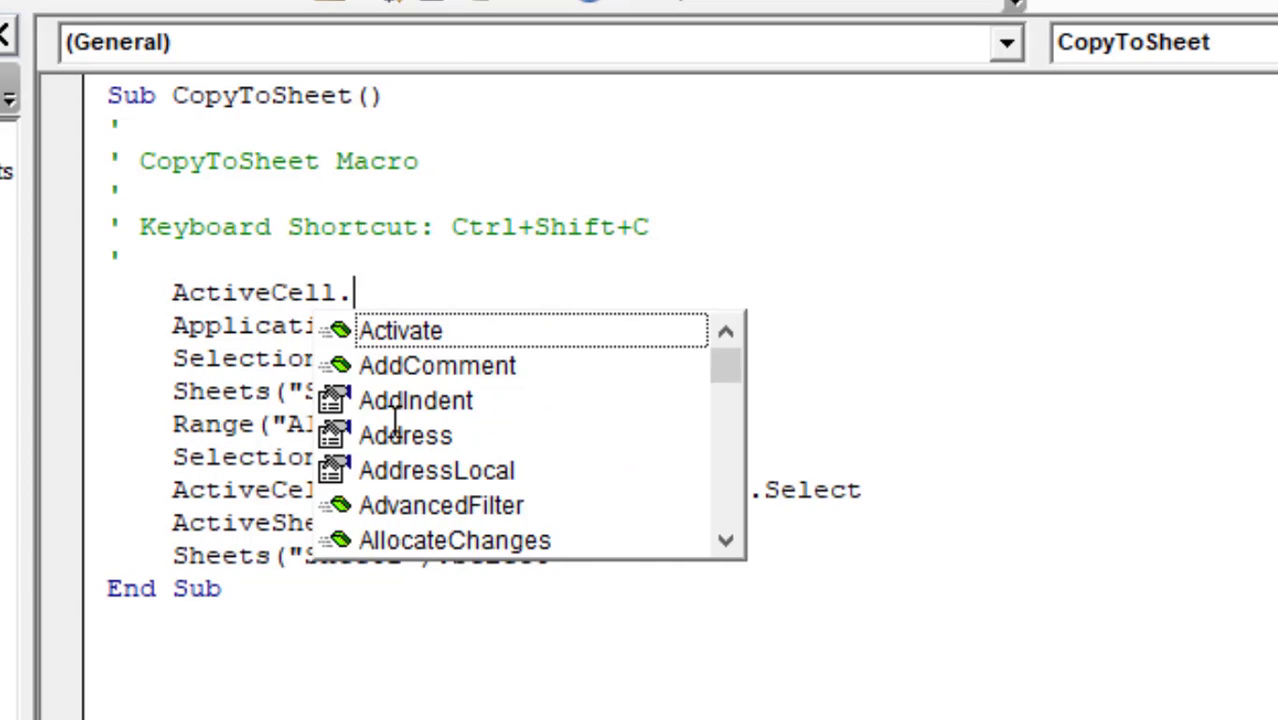
text(EntireRow.Select)
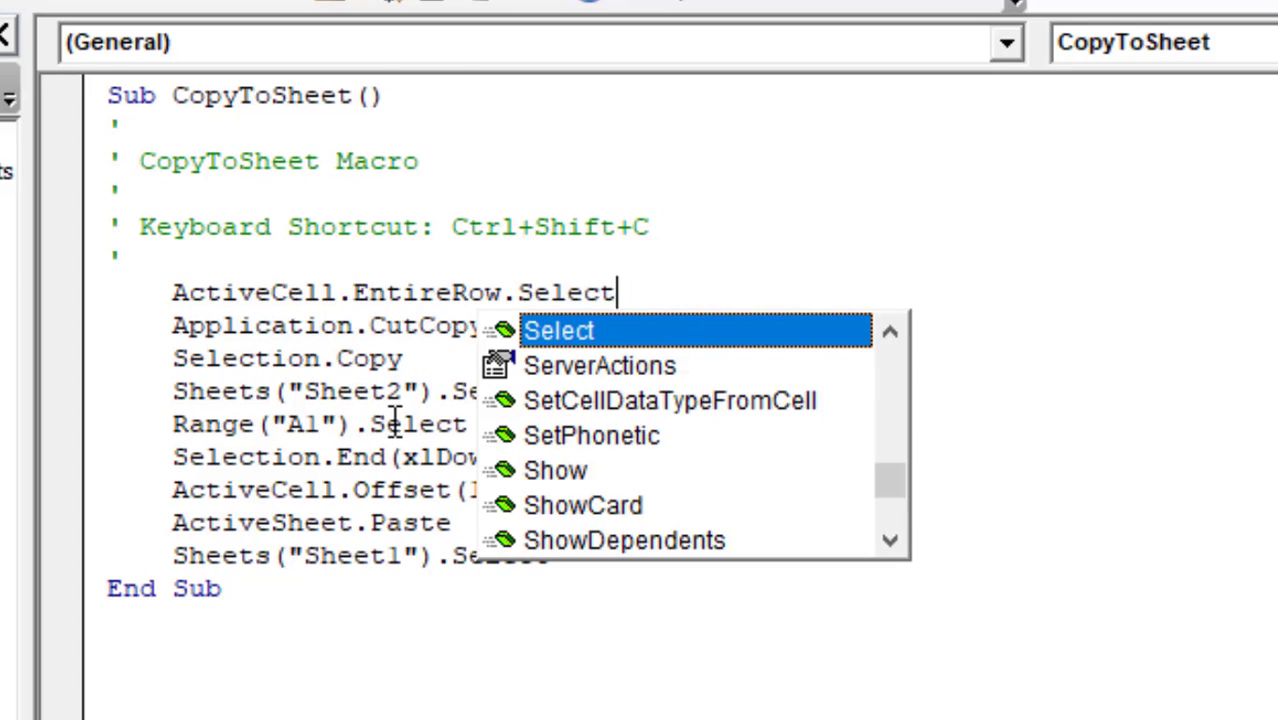
key(Return)
key(Delete)
key(Delete)
key(Delete)
key(Delete)
key(Delete)
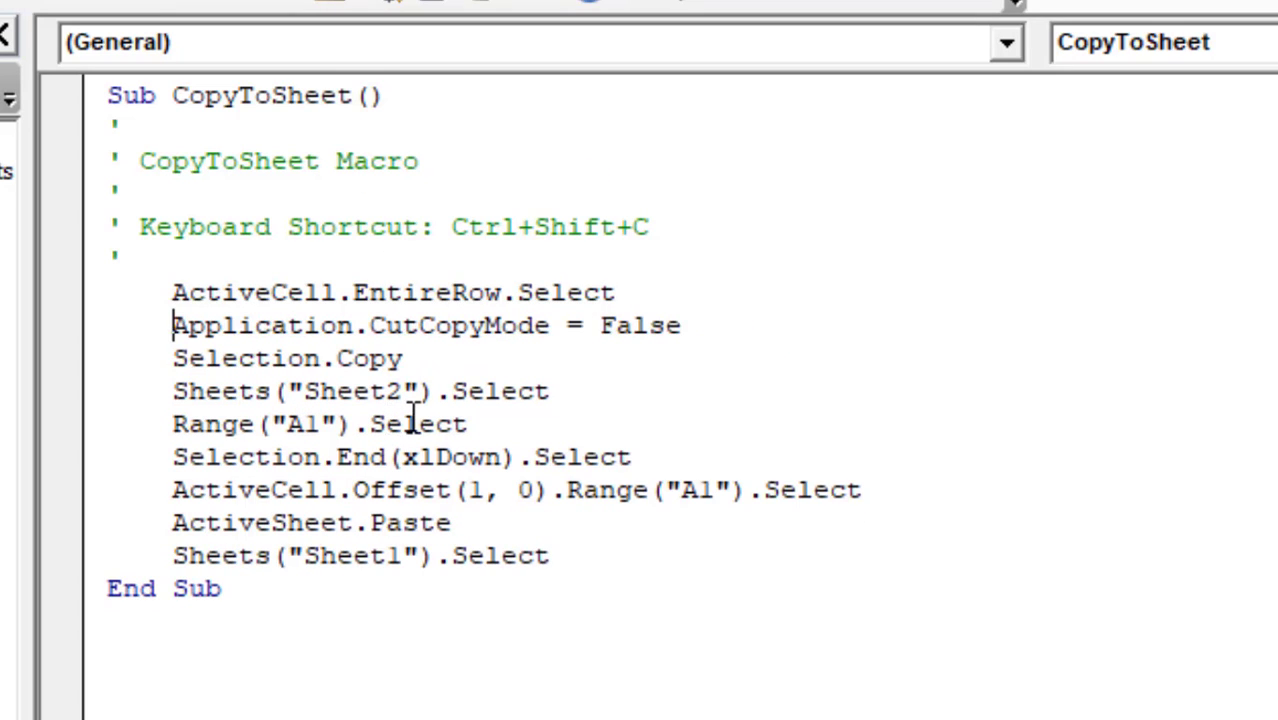
click(170, 292)
key(ctrl+shift+Right)
key(ctrl+shift+Right)
key(ctrl+shift+Right)
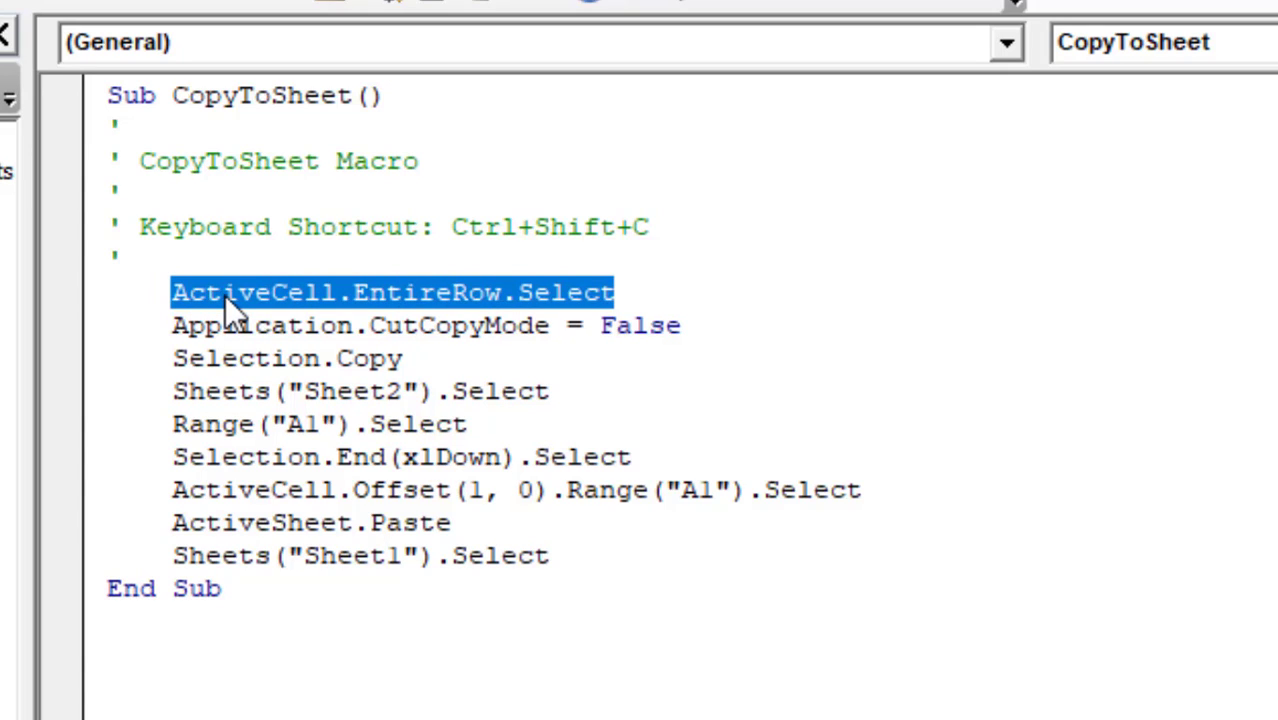
Step: Delete the Application.CutCopyMode = False line
drag(684, 325, 183, 335)
key(Delete)
click(419, 292)
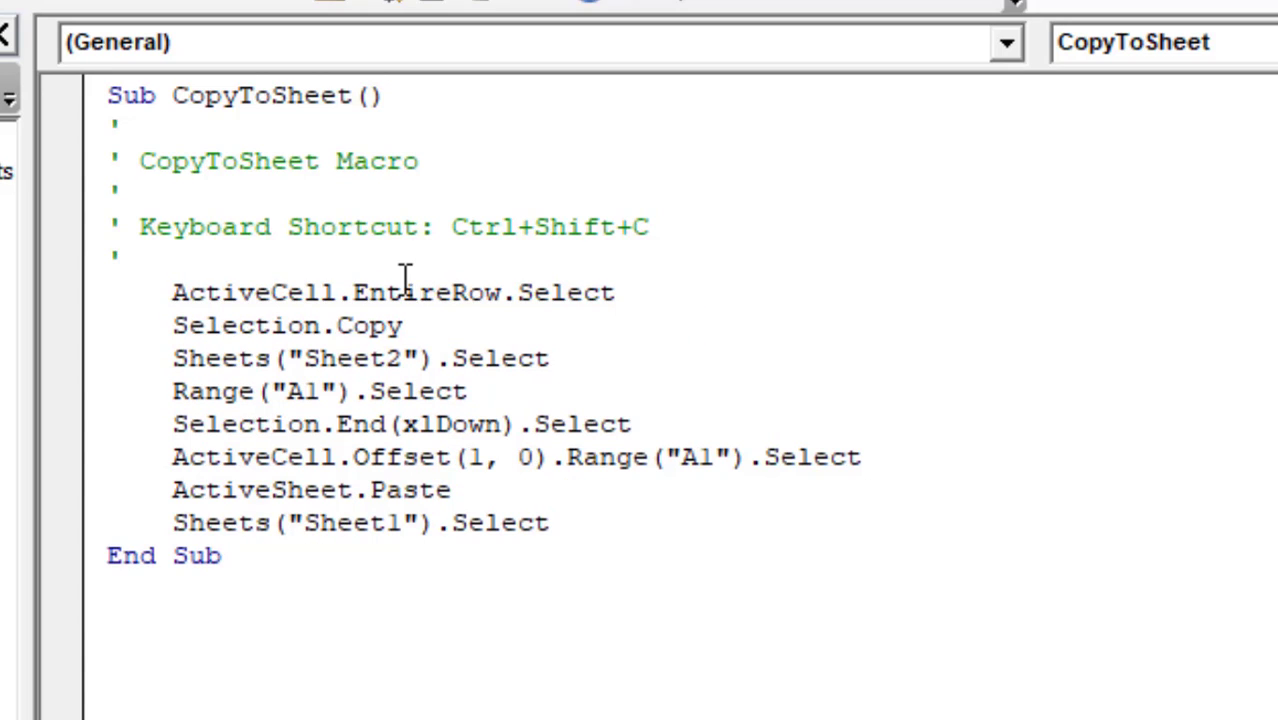
drag(169, 292, 605, 284)
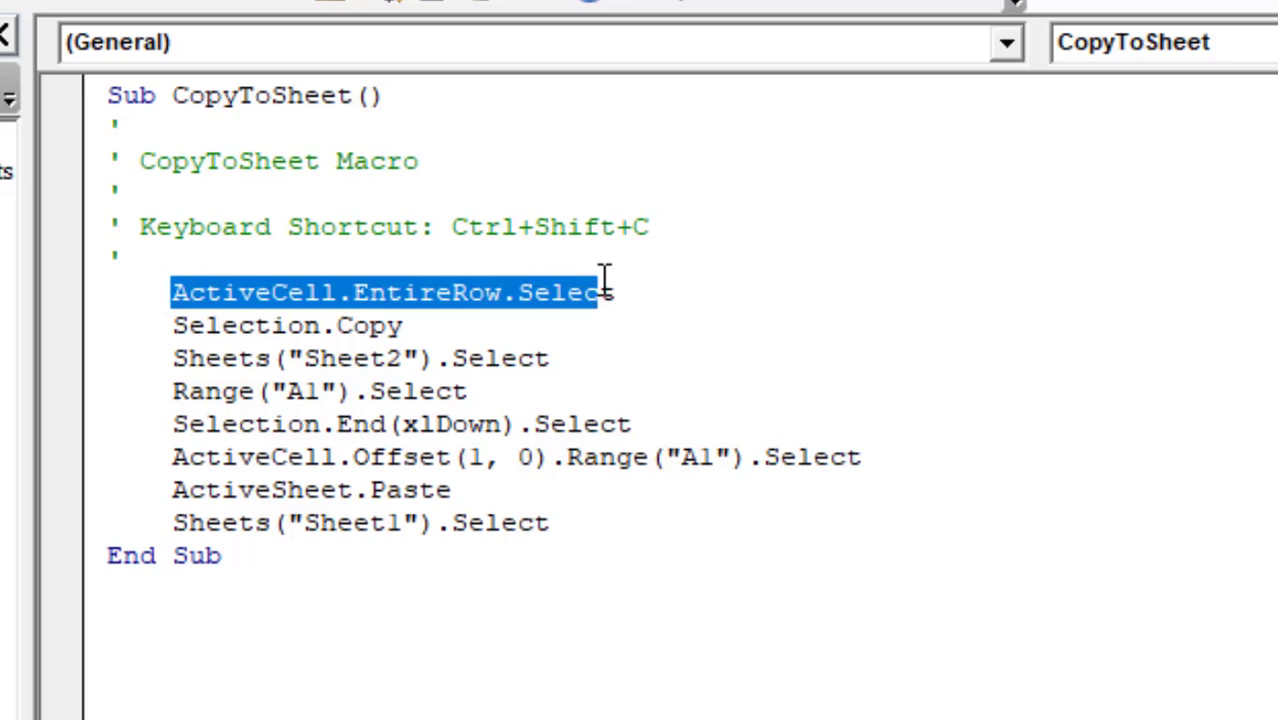
drag(171, 325, 410, 322)
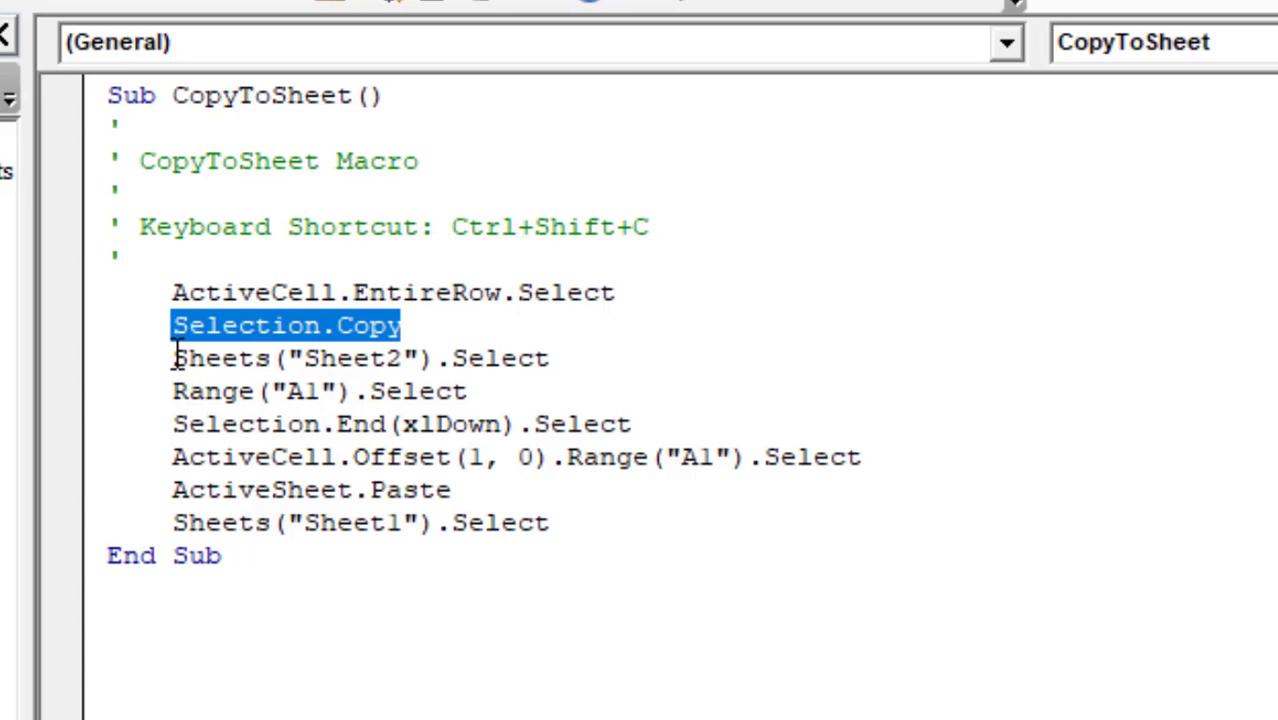
drag(175, 356, 557, 354)
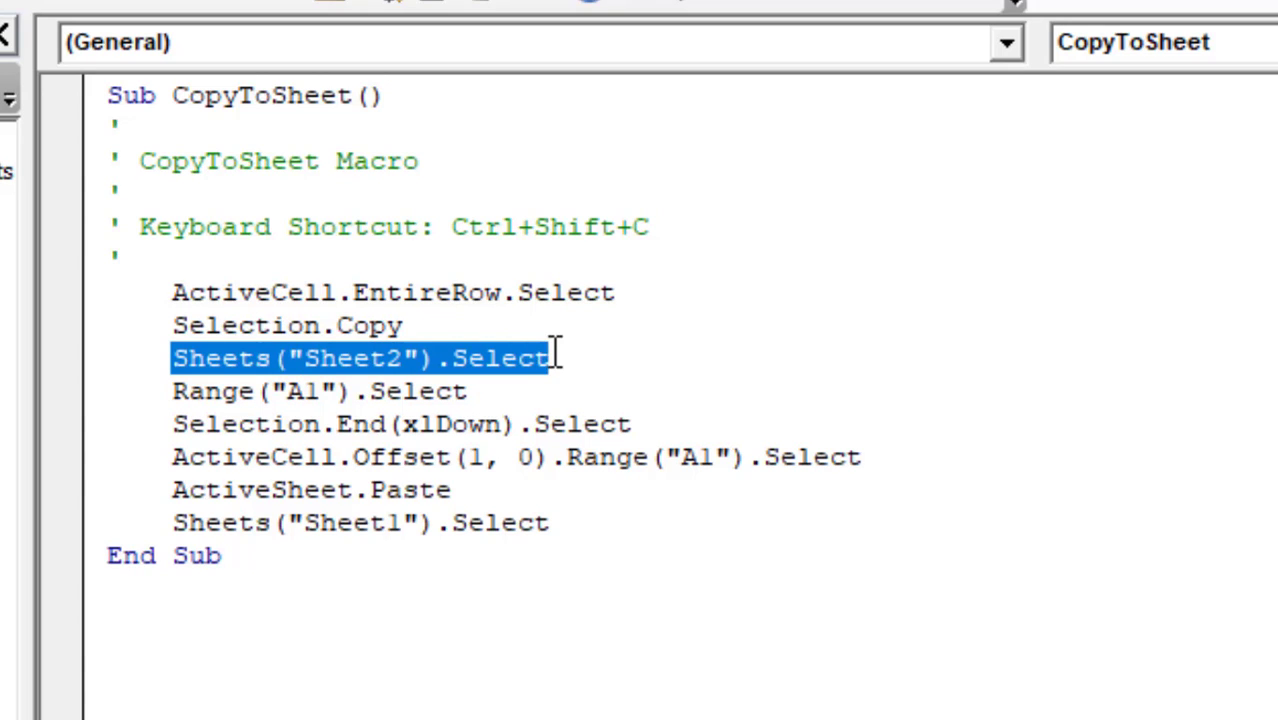
drag(175, 391, 472, 392)
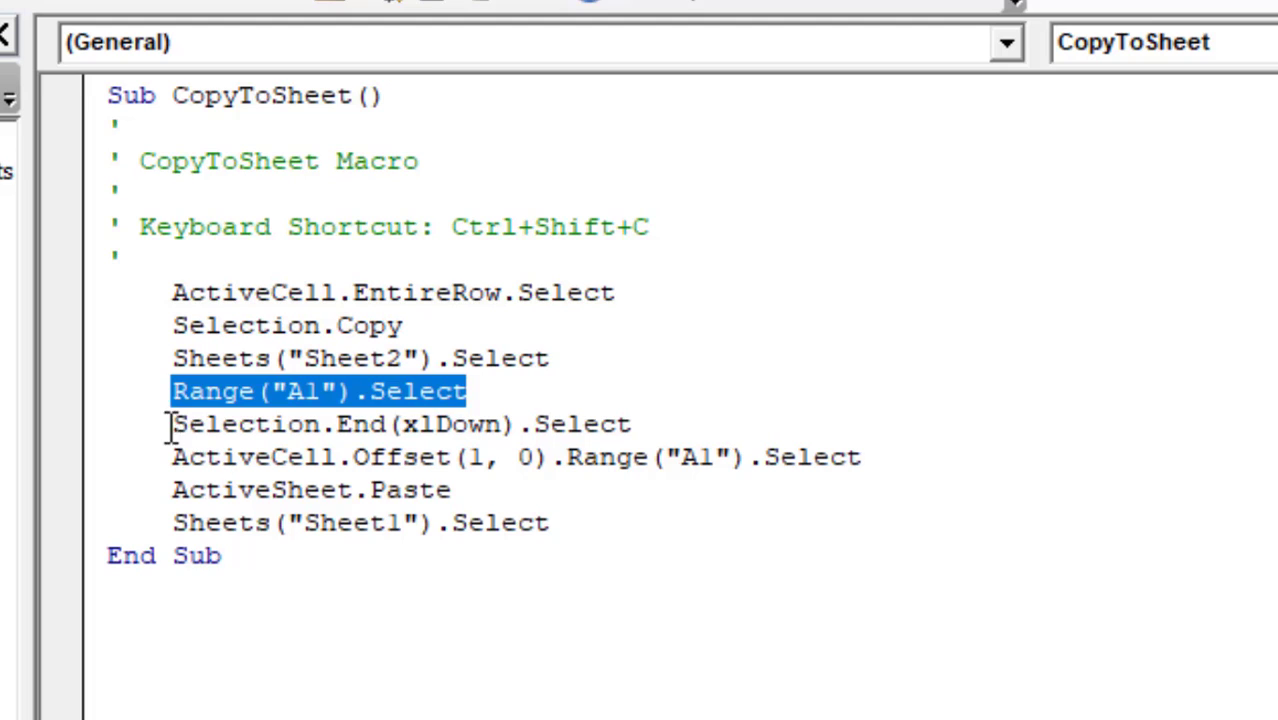
drag(171, 425, 641, 420)
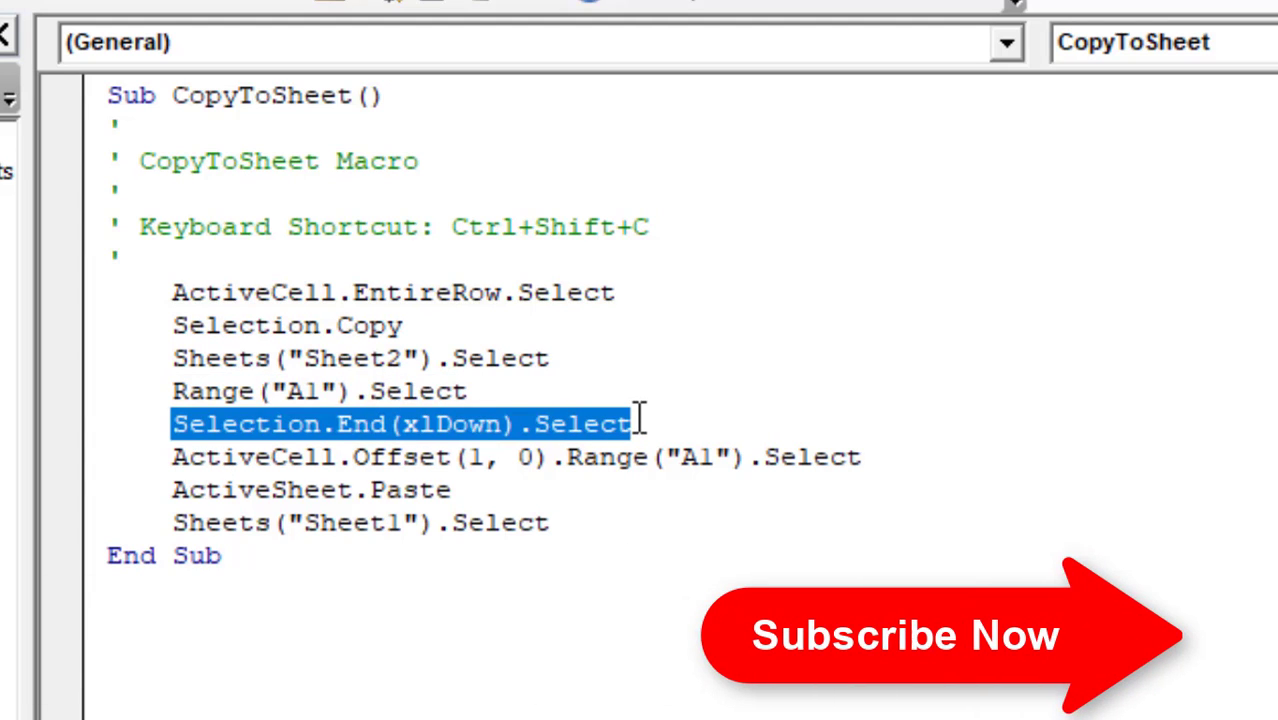
drag(173, 456, 862, 457)
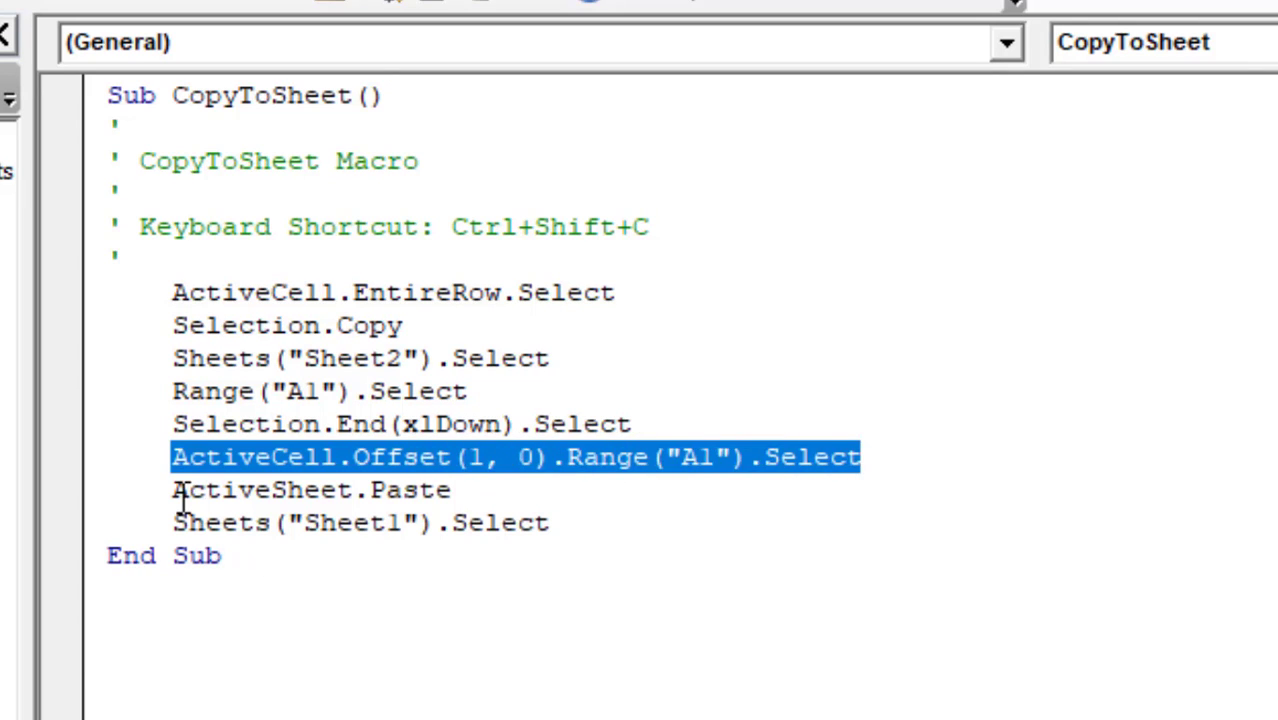
drag(173, 490, 441, 488)
drag(170, 522, 560, 522)
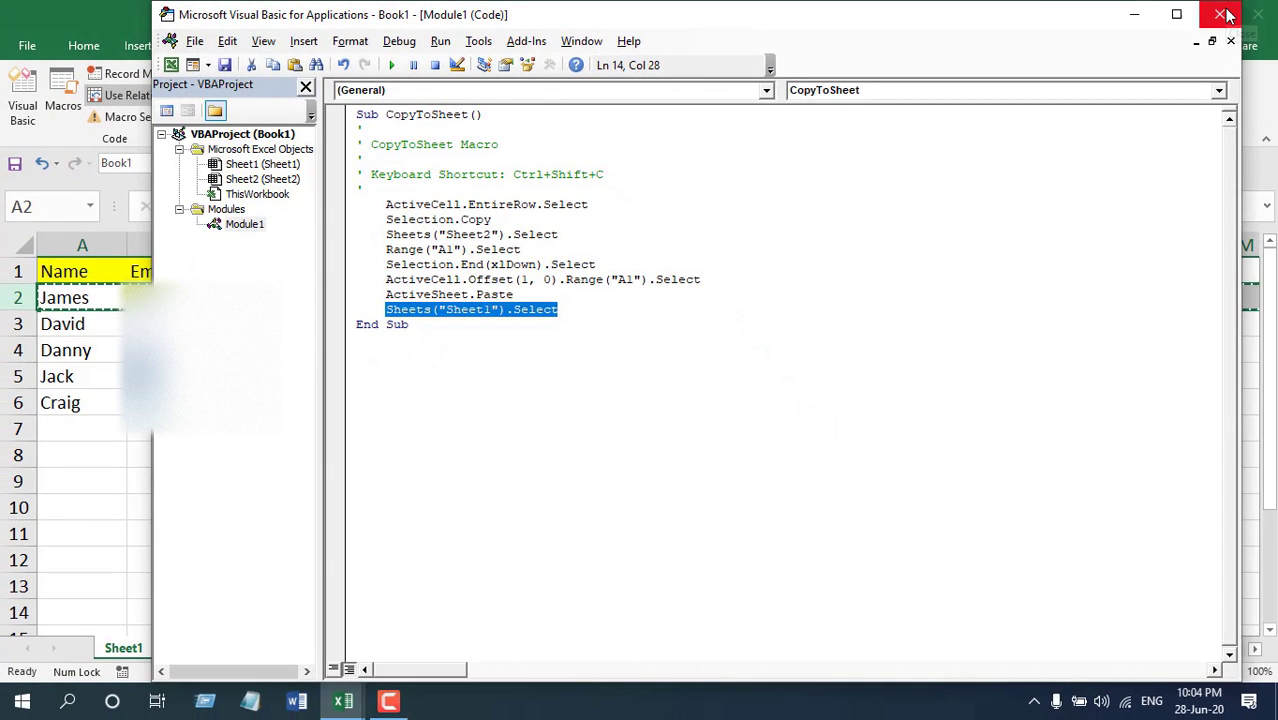
Step: Close the VBA editor and make a row 5 cell active on Sheet1
click(1228, 15)
click(638, 448)
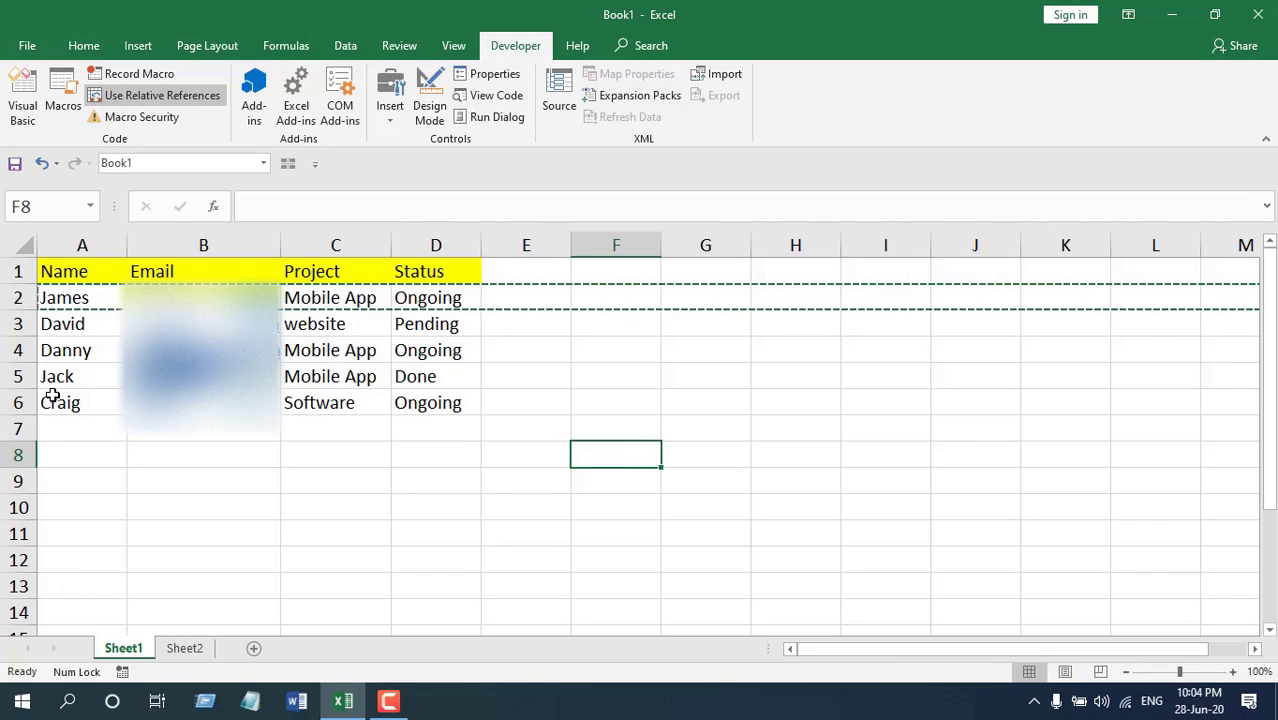
click(17, 376)
click(464, 572)
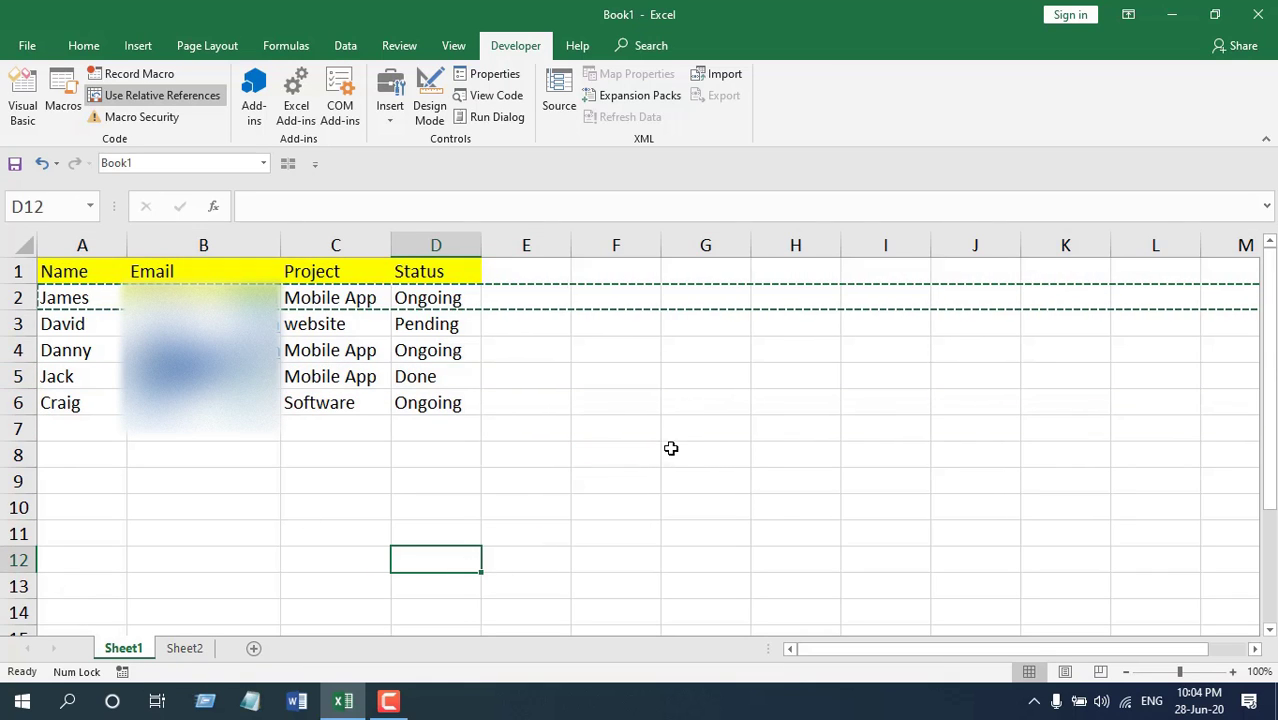
click(597, 378)
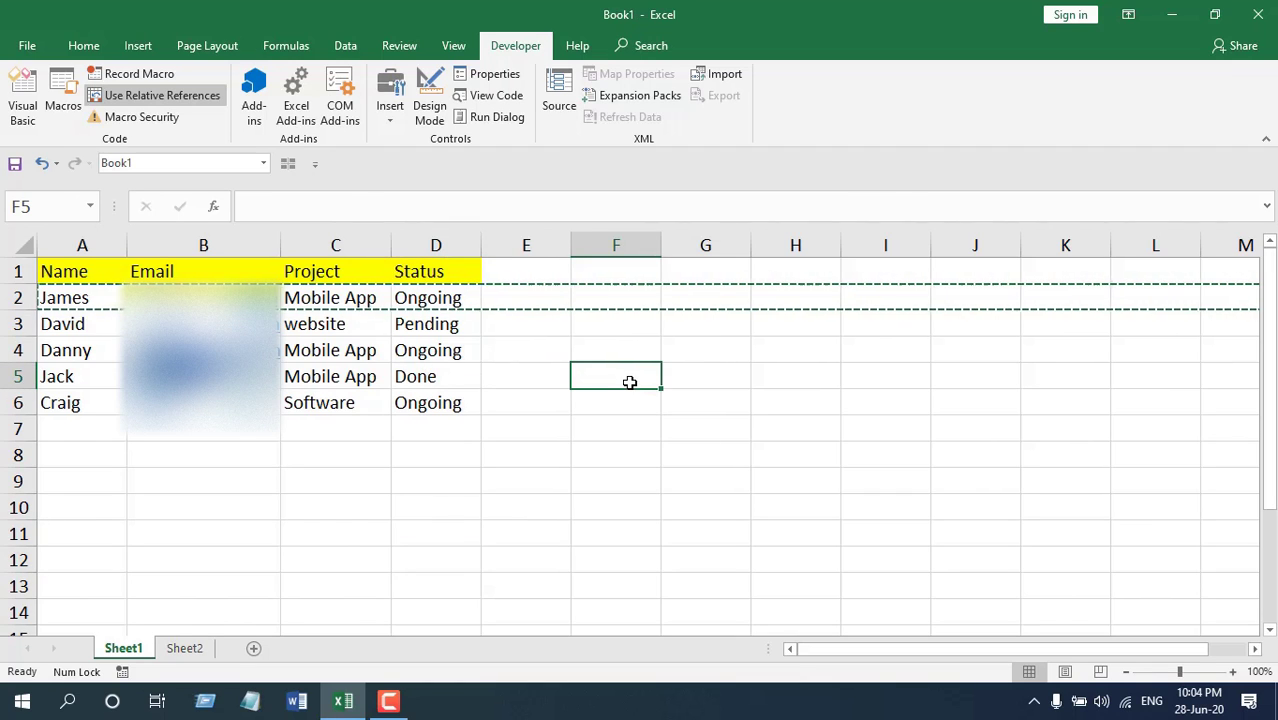
Step: Run CopyToSheet from the Macros list, check Sheet2's new row 4, then select a row 3 cell
click(60, 97)
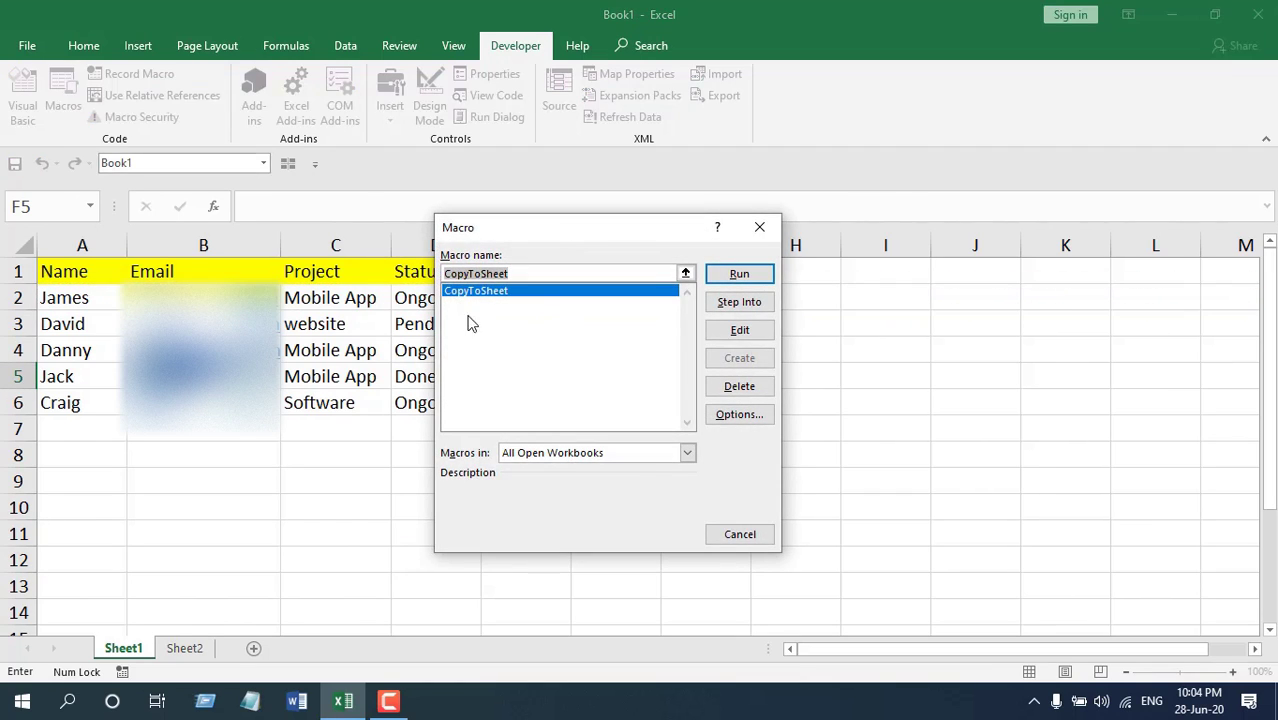
click(739, 274)
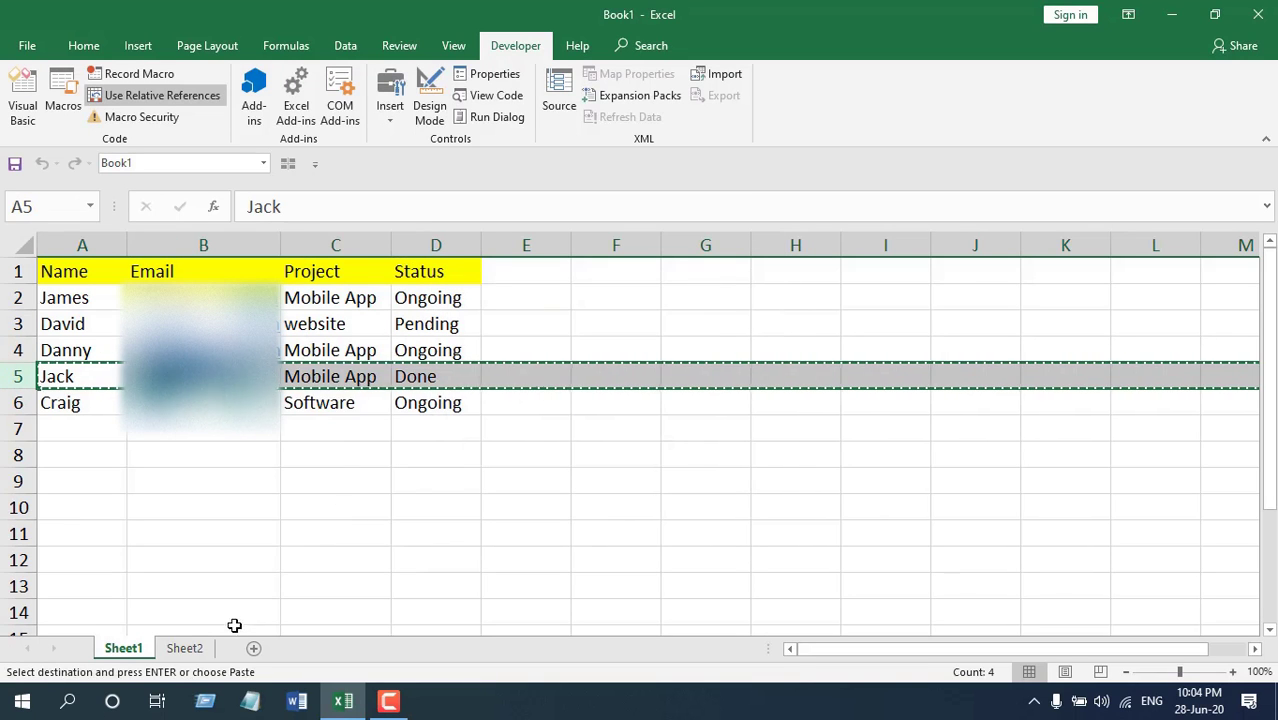
click(188, 651)
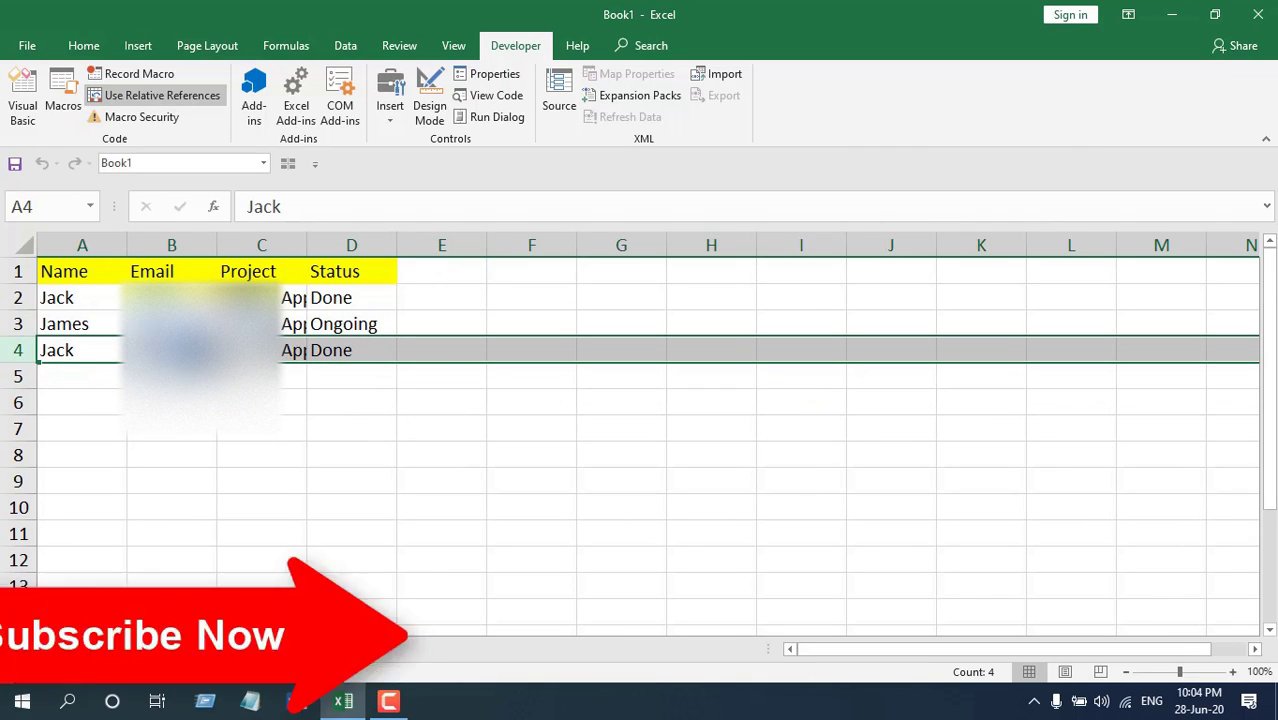
click(126, 650)
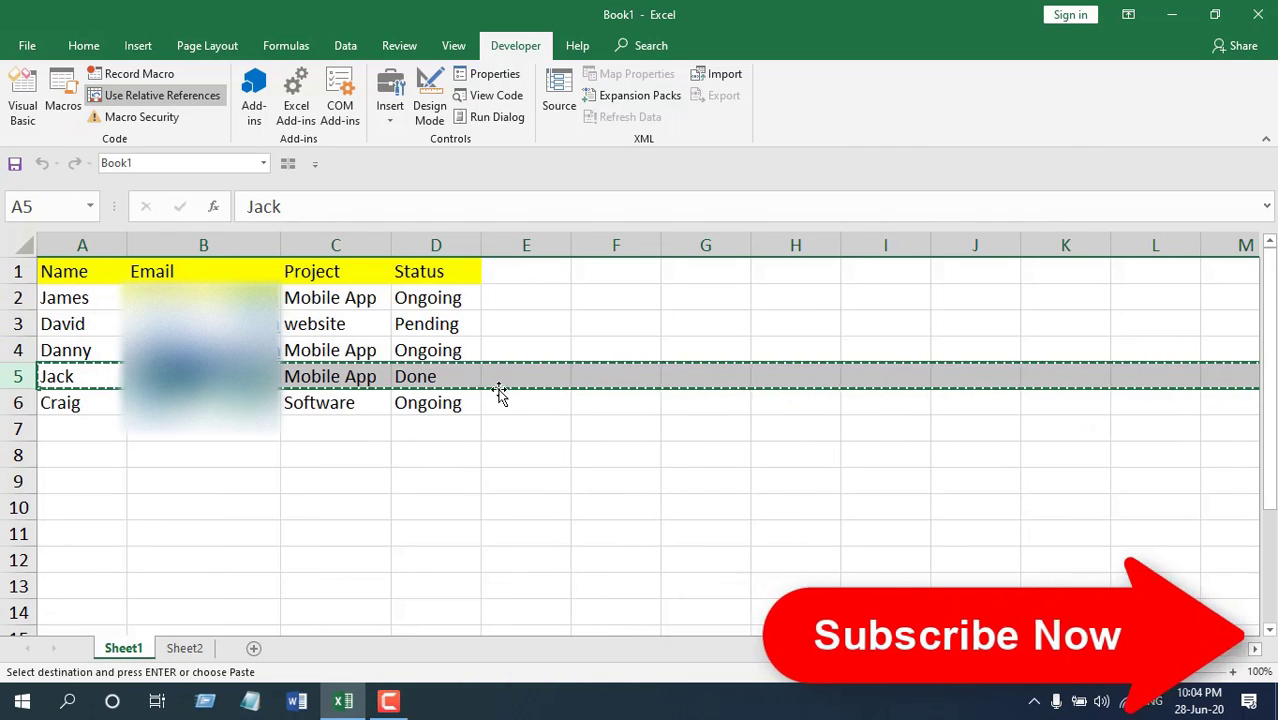
click(413, 323)
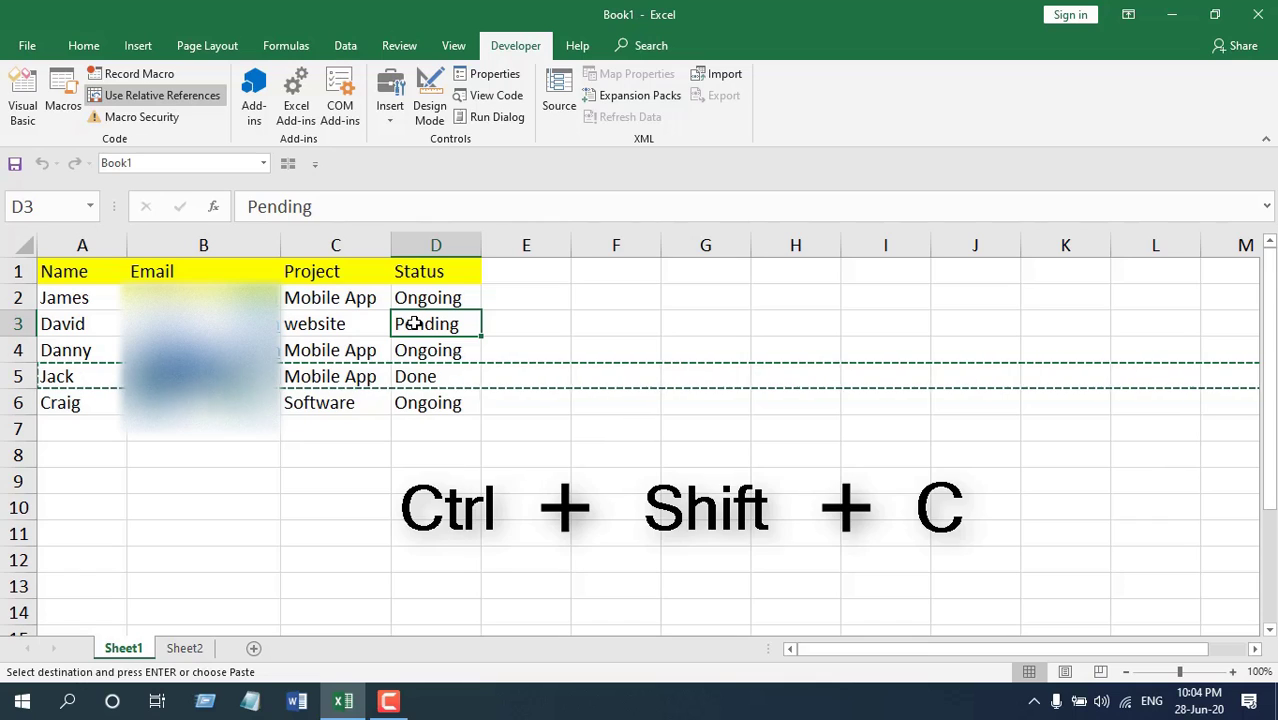
Step: Run CopyToSheet with Ctrl+Shift+C to append row 3 to Sheet2, then check it
key(ctrl+shift+c)
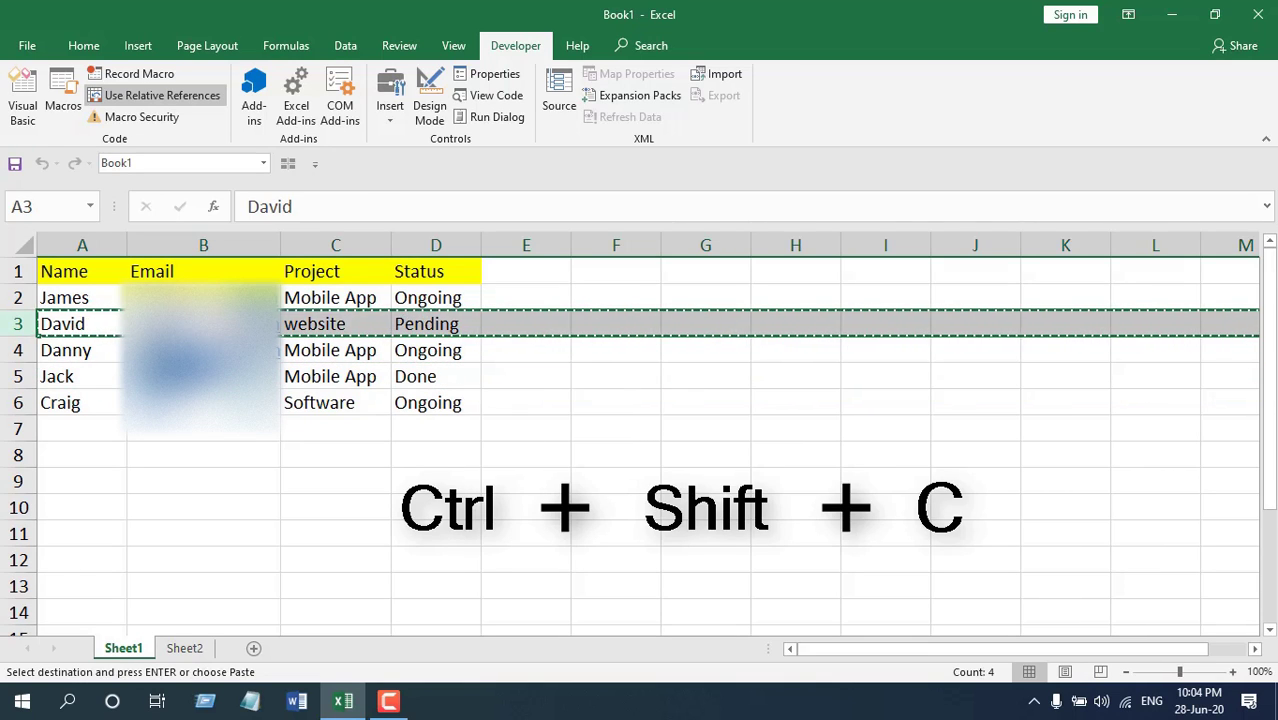
click(186, 649)
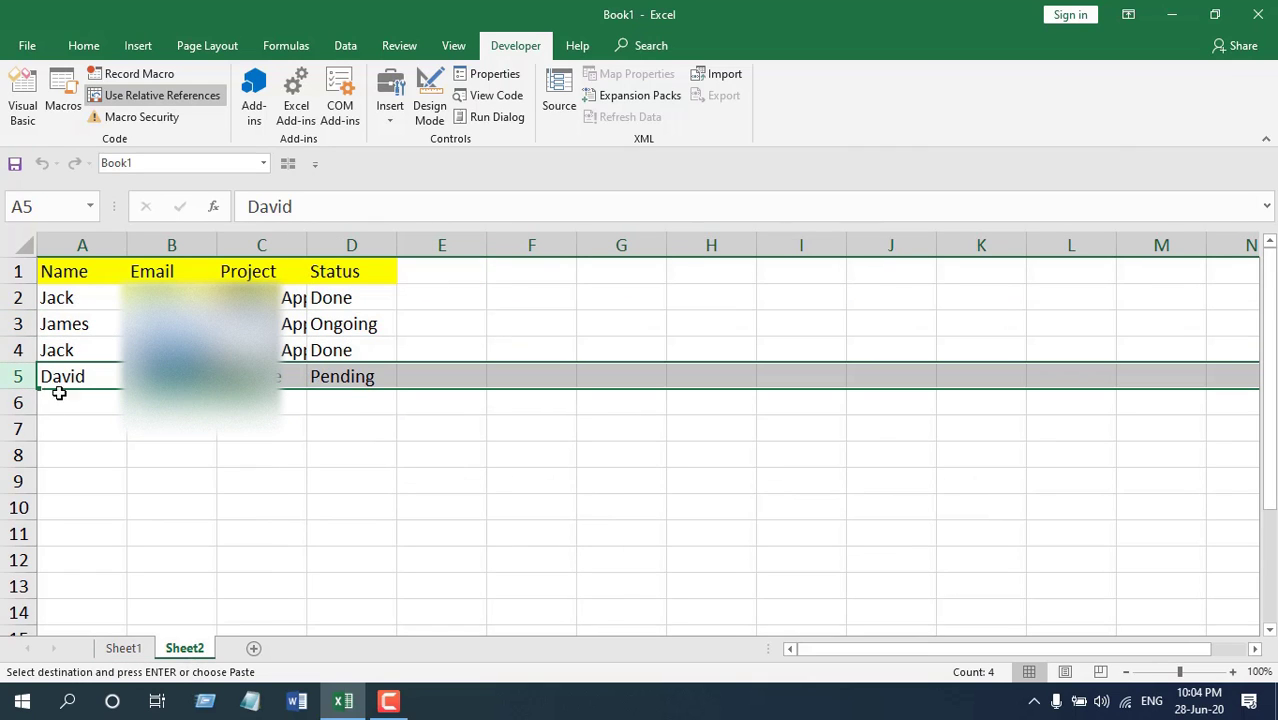
click(123, 648)
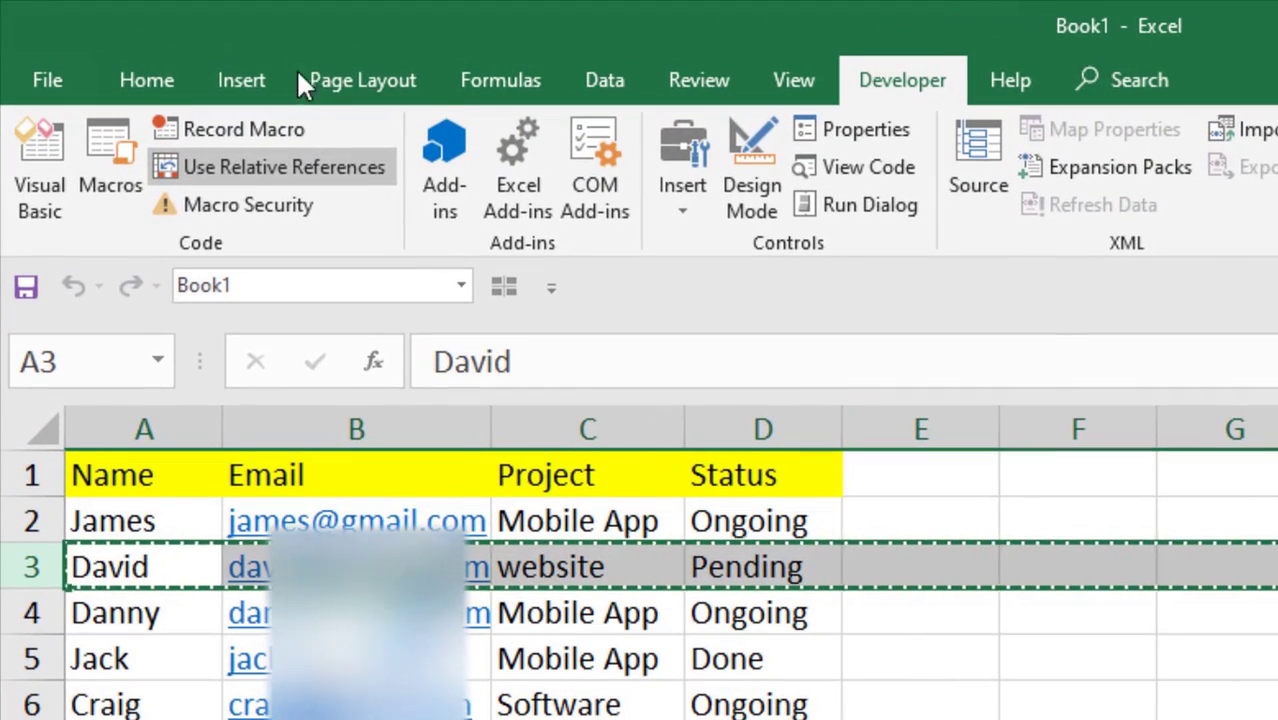
Step: Draw a rounded rectangle shape over F1:G1 on Sheet1
click(234, 74)
click(537, 128)
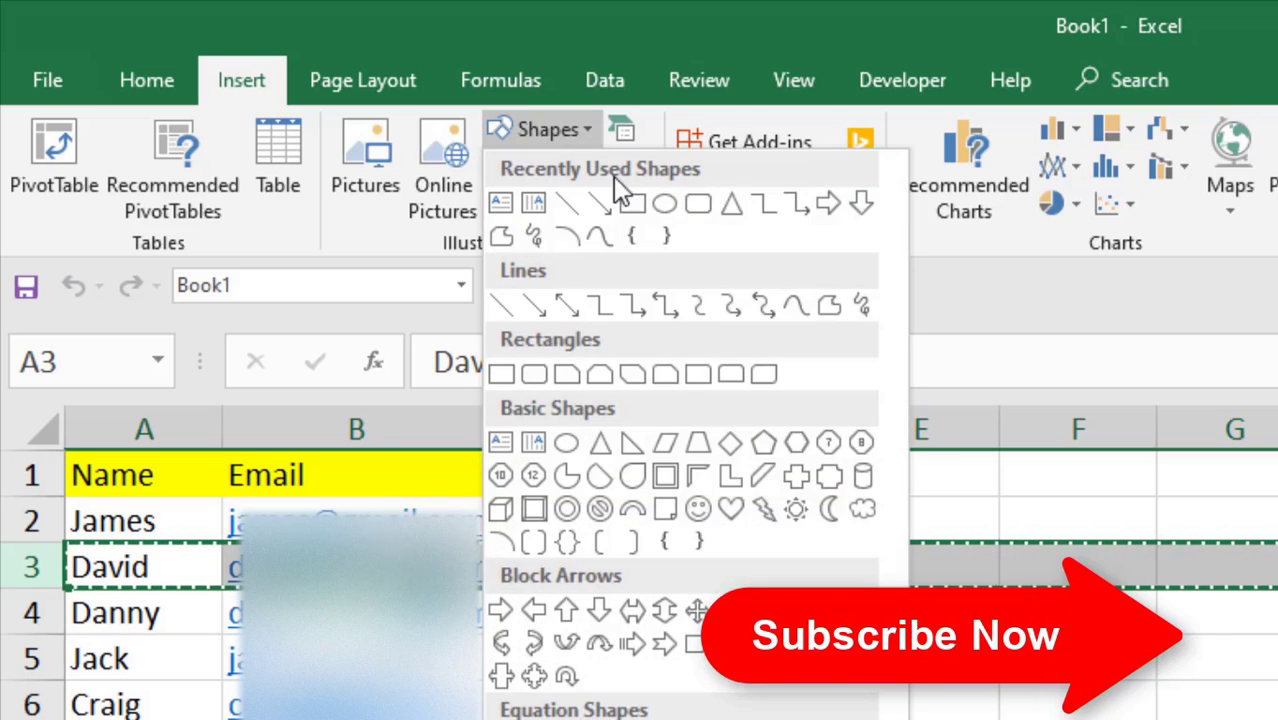
click(686, 216)
mouse_move(1018, 452)
mouse_down()
mouse_move(1221, 488)
mouse_move(1261, 479)
mouse_move(1254, 492)
mouse_up()
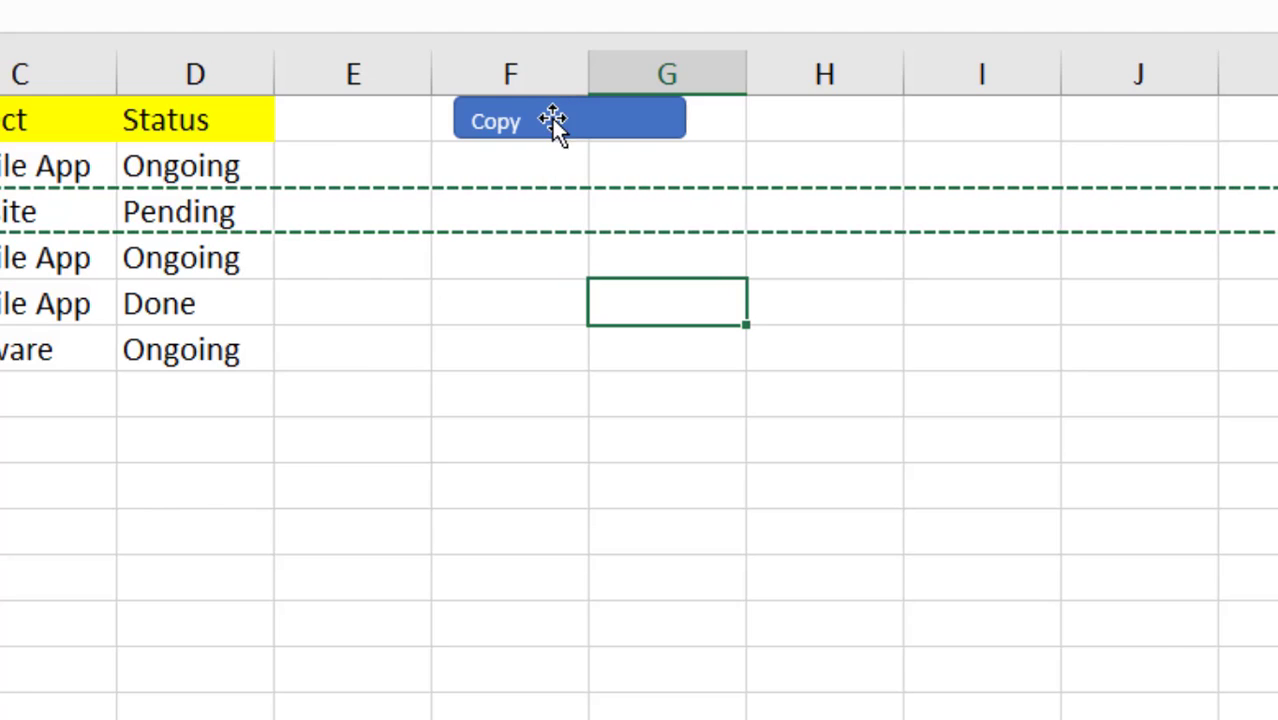
Step: Assign the CopyToSheet macro to the Copy rectangle so it acts as a button
right_click(673, 199)
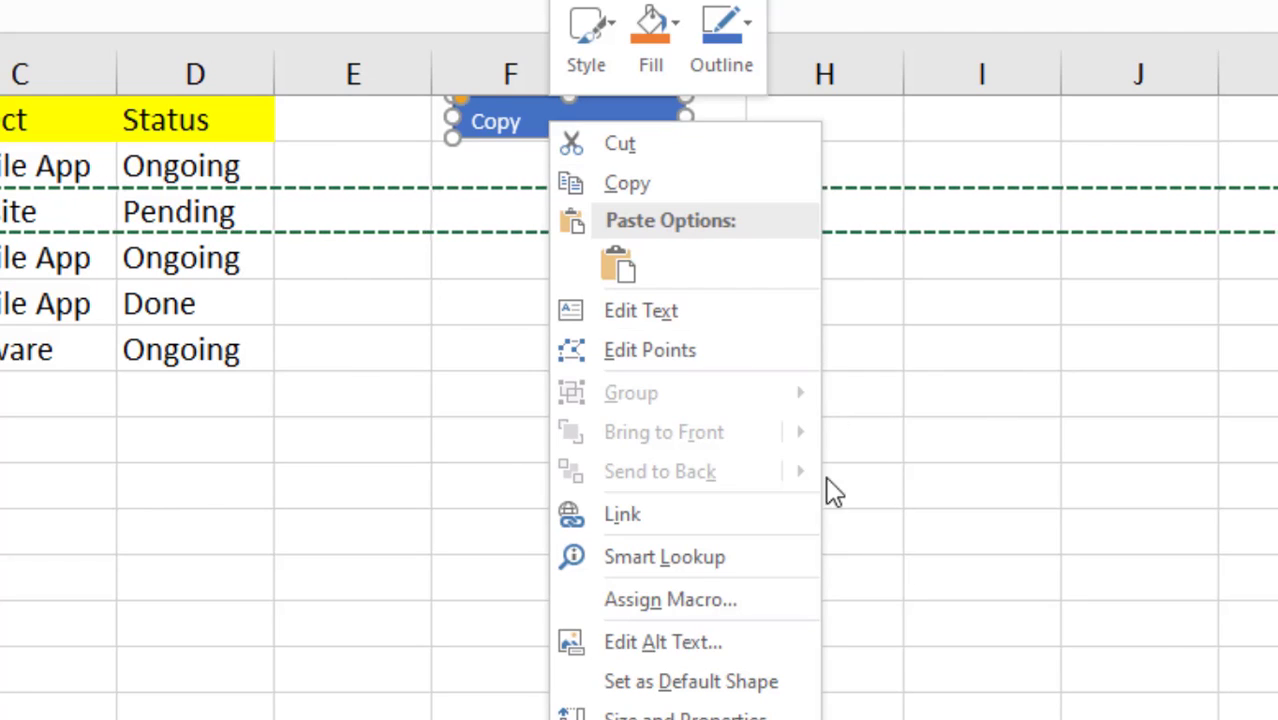
click(730, 605)
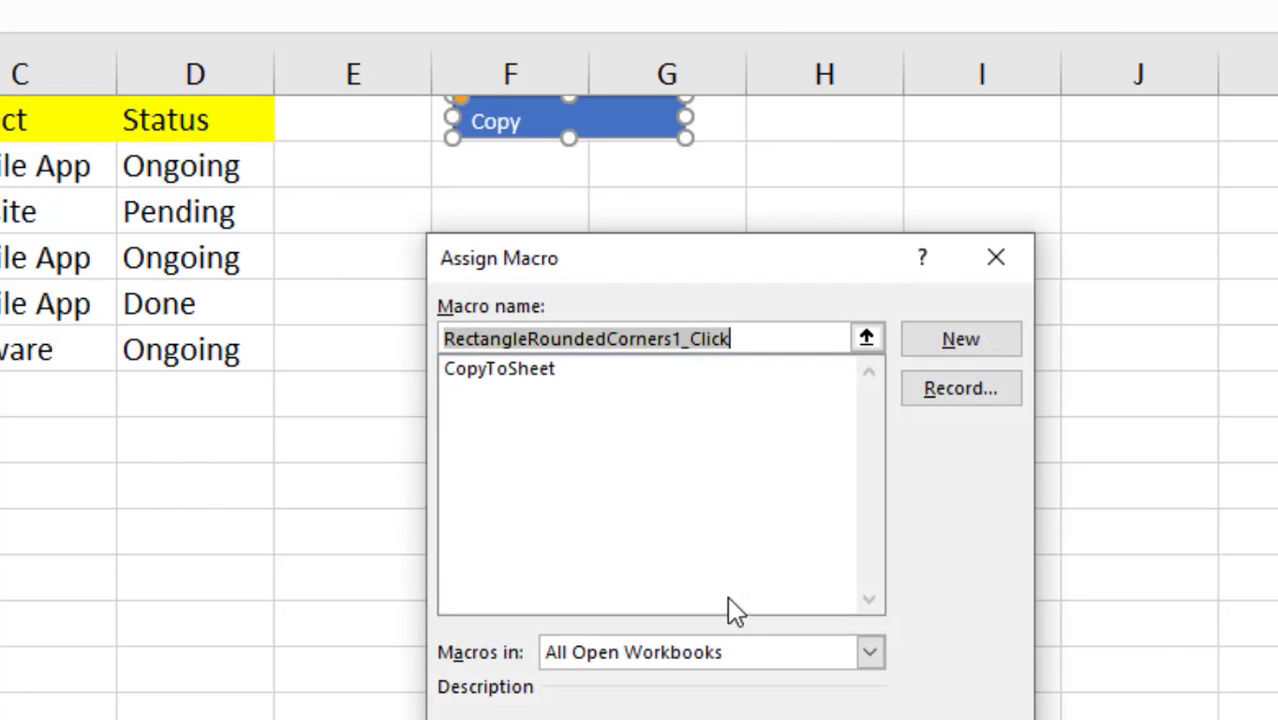
click(480, 372)
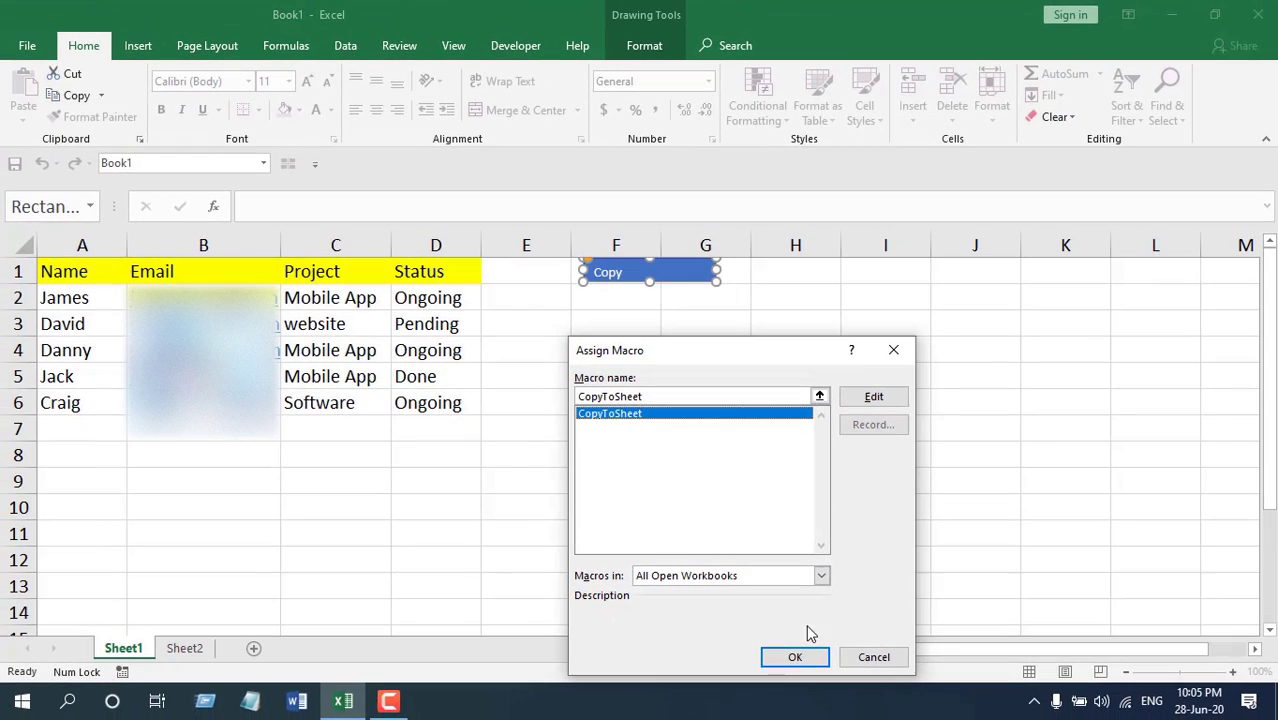
click(809, 715)
click(686, 330)
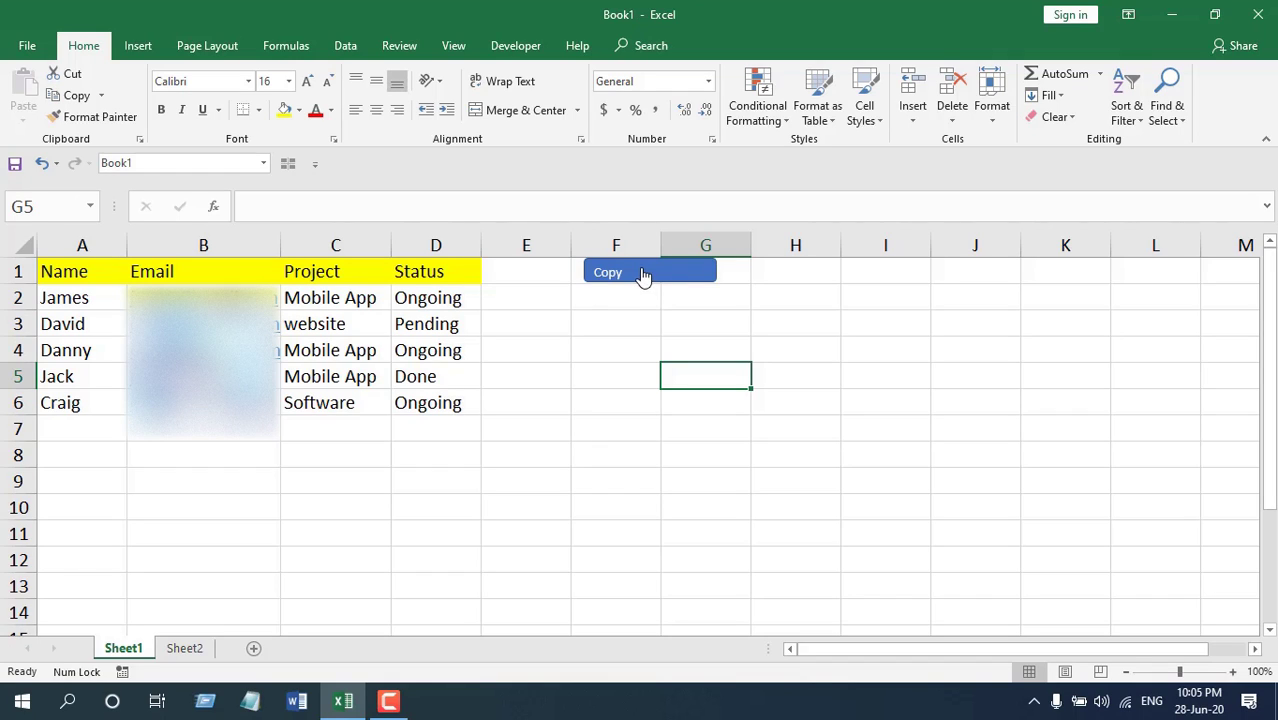
Step: Select a cell in row 6, the Software record, and check it appears as Sheet2's row 6
click(586, 407)
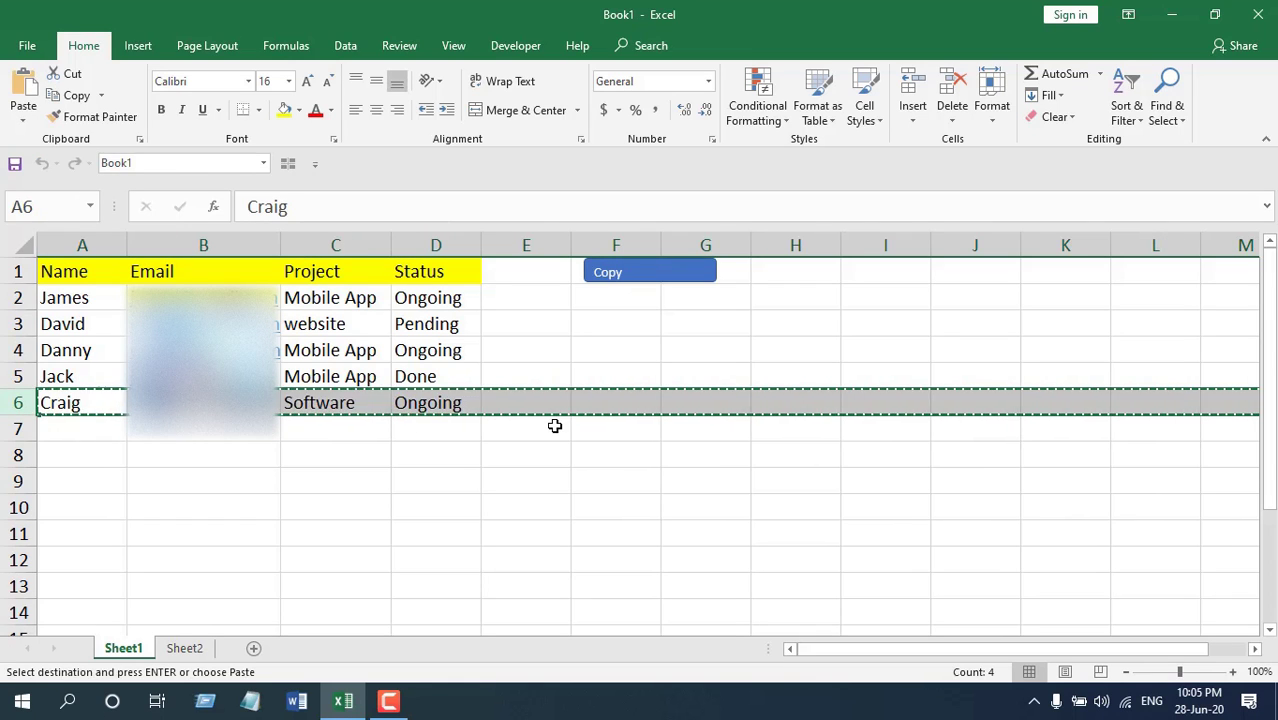
click(183, 650)
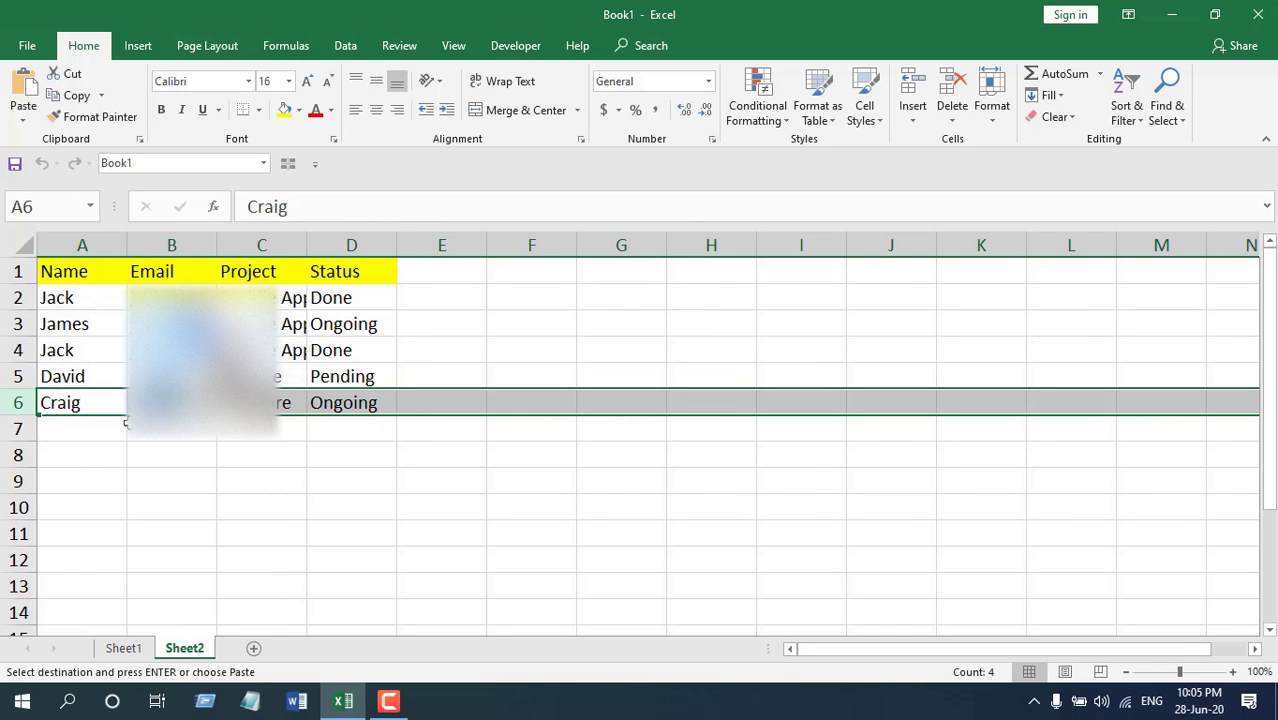